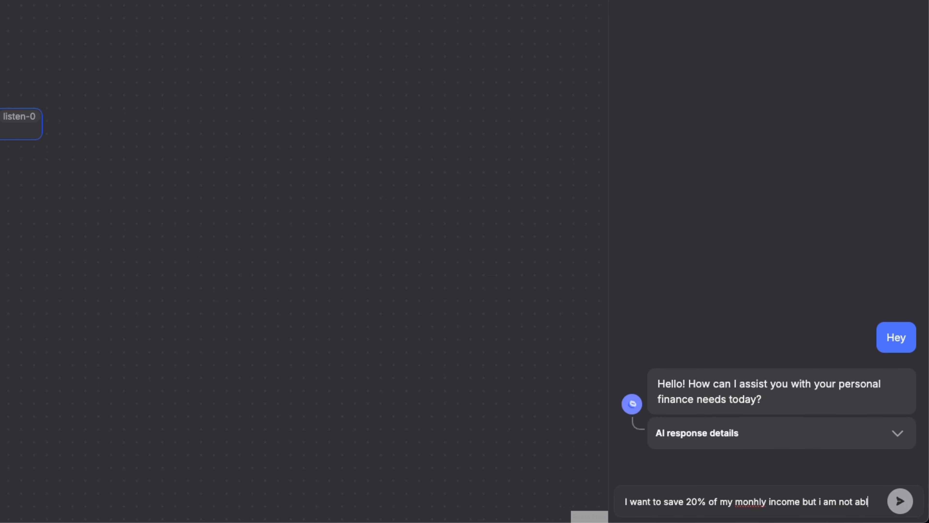
Send the bot a message asking for actionable guidance on saving 20% of monthly income despite not being able to.
{"action": "type", "text": "e to do it, could you please prov"}
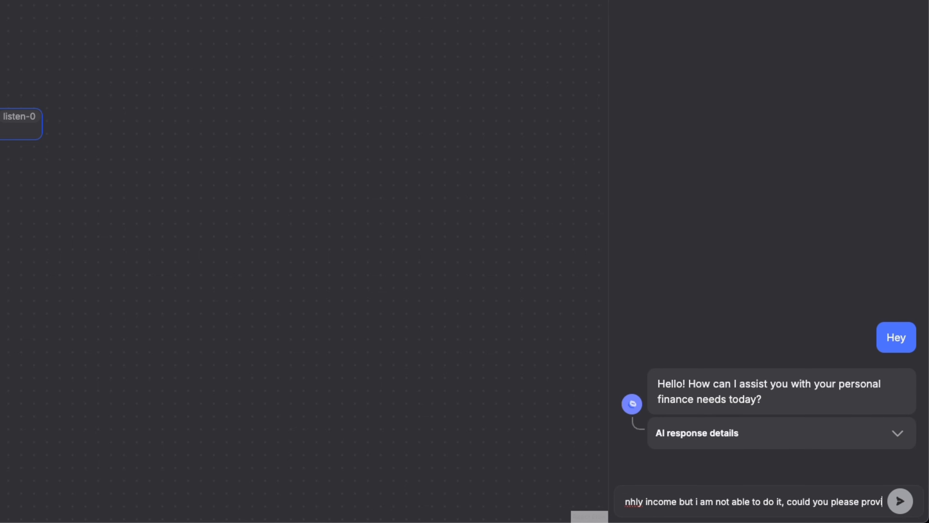
{"action": "type", "text": "ide some actionable guidance"}
{"action": "key", "text": "Return"}
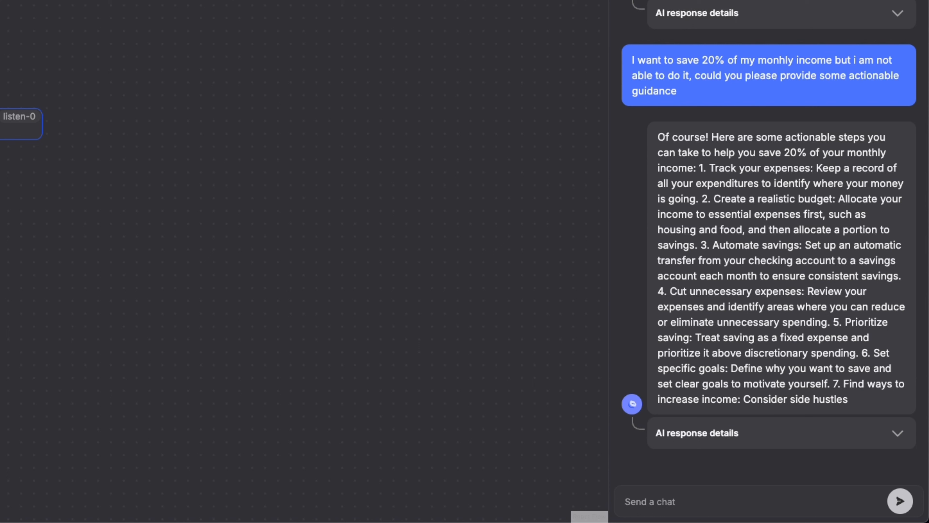
Ask the bot "should I create a seperate bank account for this?" and reply to its answer with "Okay".
{"action": "type", "text": "shio"}
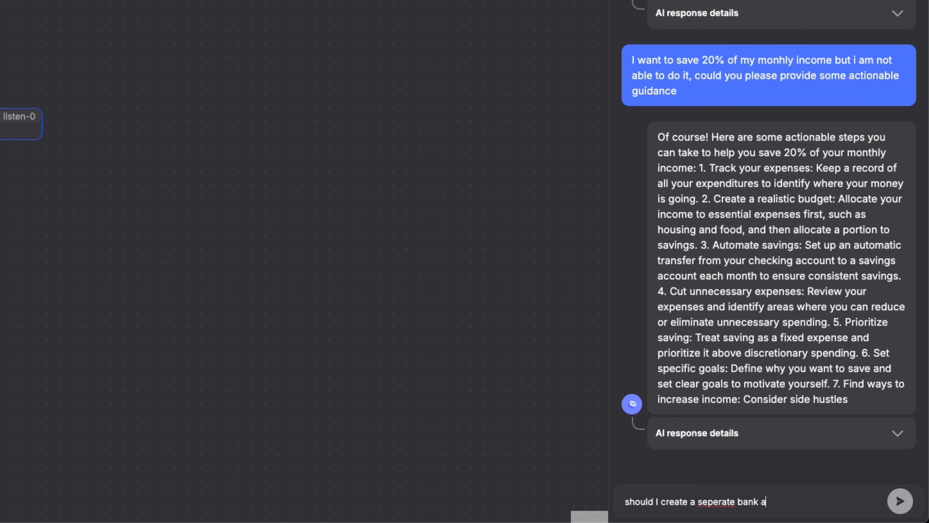
{"action": "key", "text": "Return"}
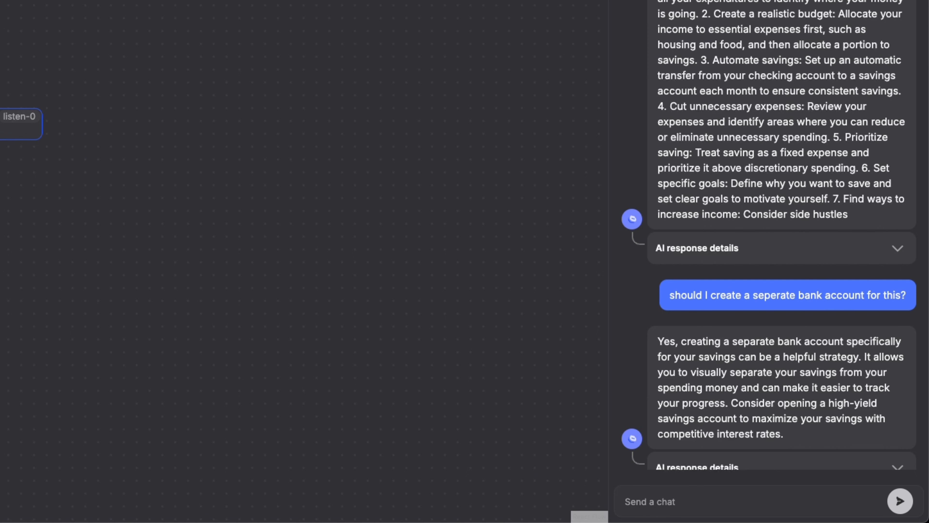
{"action": "type", "text": "o"}
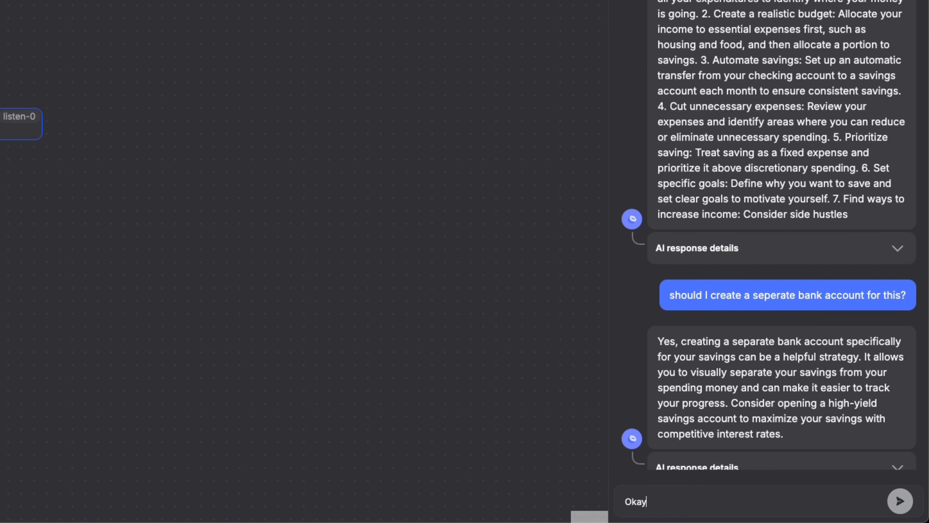
{"action": "type", "text": "kay"}
{"action": "key", "text": "Return"}
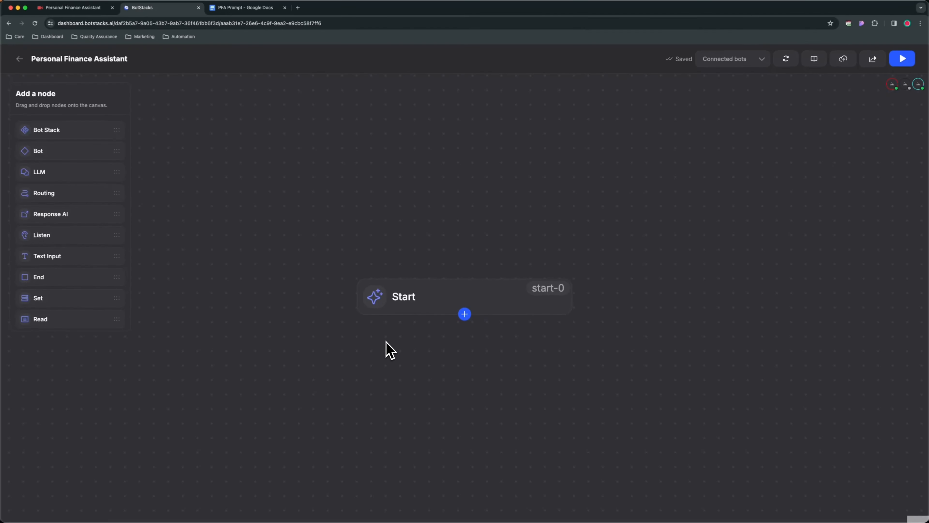
Add a Routing node below the Start node and connect Start to it.
{"action": "left_click_drag", "start_coordinate": [500, 321], "coordinate": [483, 178]}
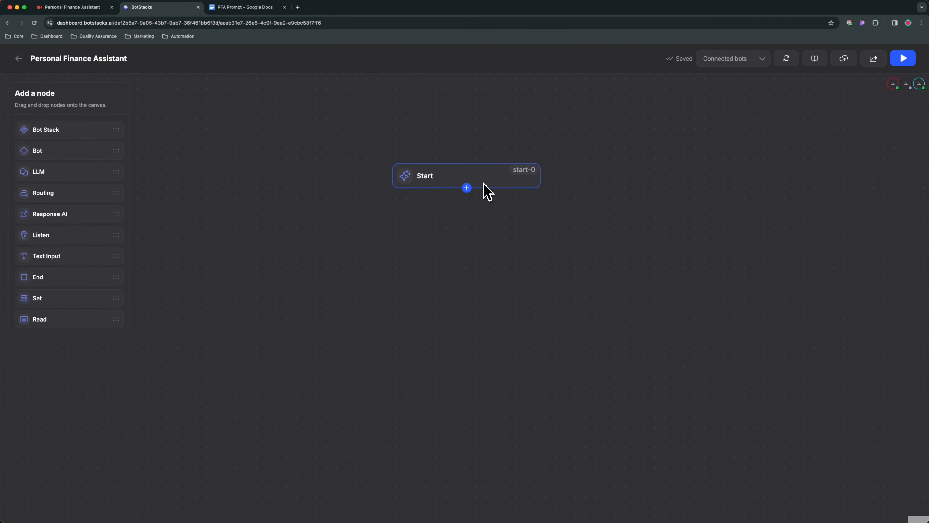
{"action": "left_click_drag", "start_coordinate": [48, 221], "coordinate": [493, 301]}
{"action": "left_click", "coordinate": [510, 303]}
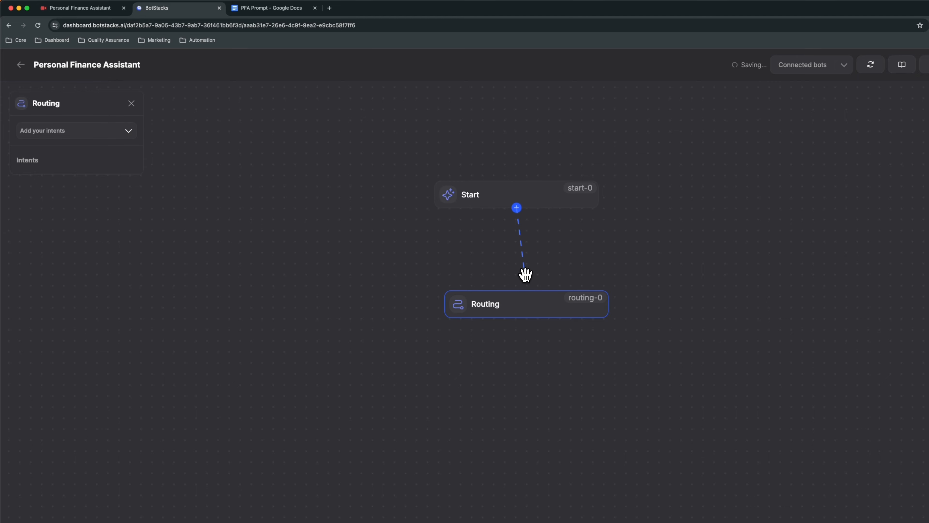
{"action": "left_click_drag", "start_coordinate": [526, 275], "coordinate": [538, 297]}
Create a new intent named End with the utterances "Bye" and "goodbye" from the Routing node.
{"action": "left_click", "coordinate": [72, 137]}
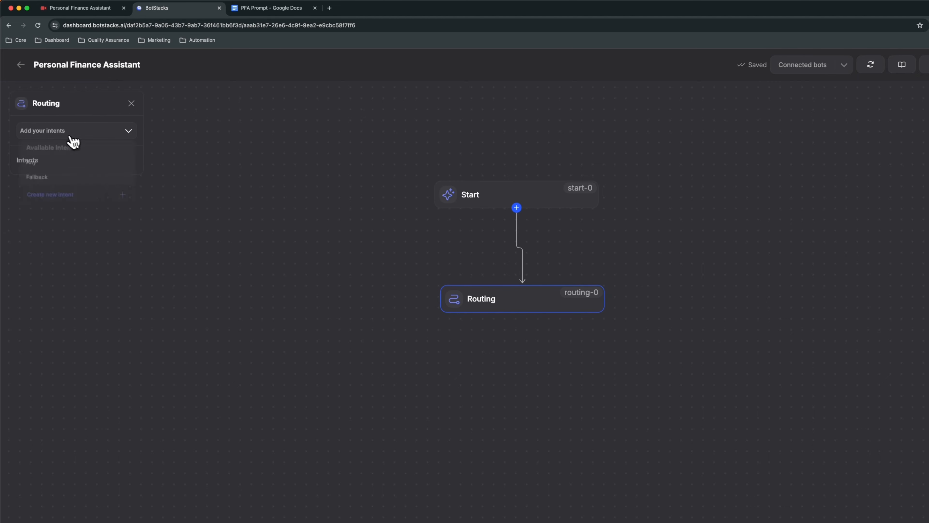
{"action": "left_click", "coordinate": [59, 198]}
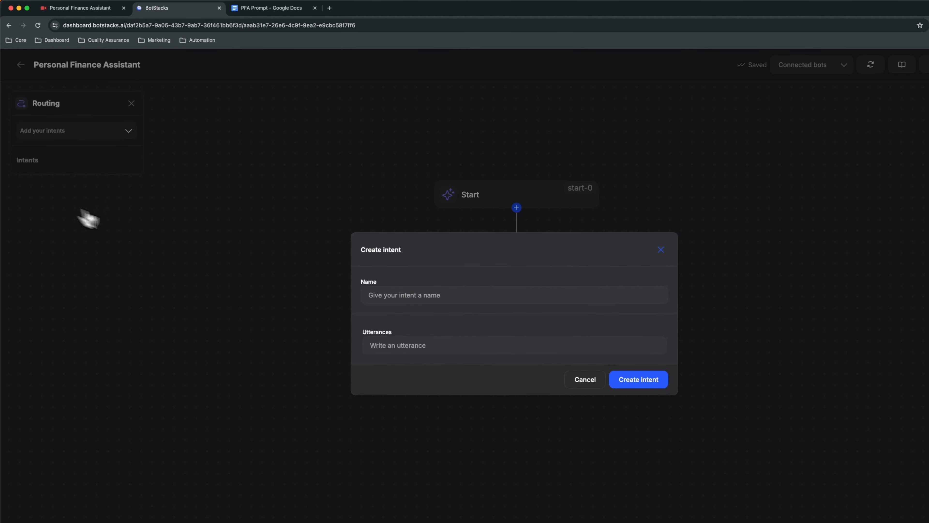
{"action": "left_click", "coordinate": [368, 296]}
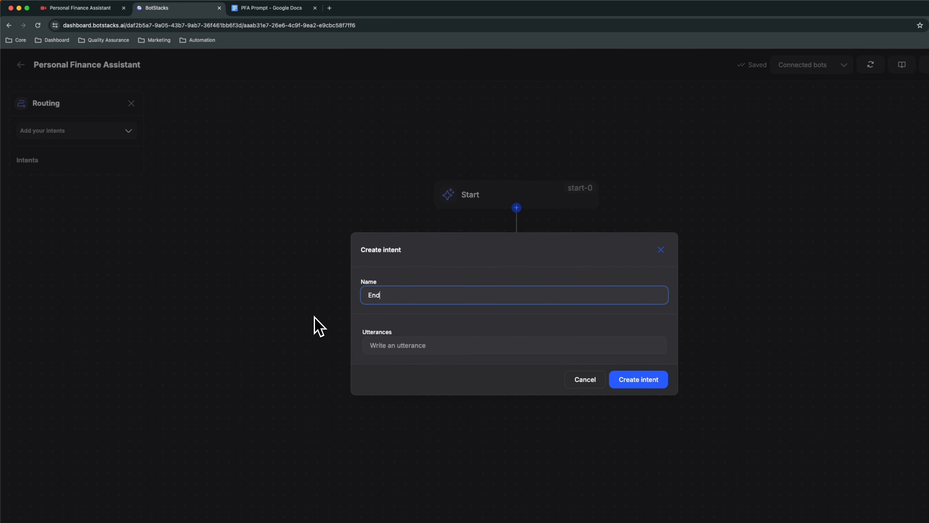
{"action": "left_click", "coordinate": [416, 347]}
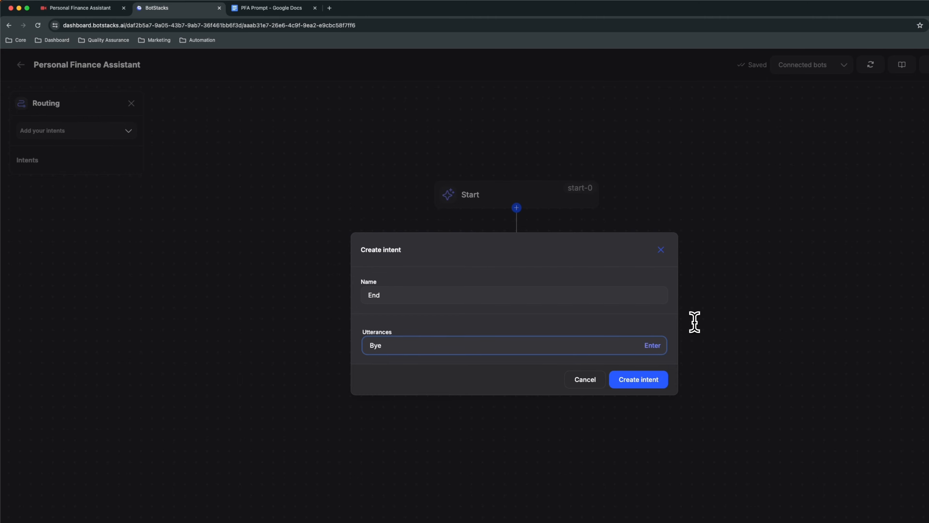
{"action": "type", "text": "Bye"}
{"action": "left_click", "coordinate": [657, 347]}
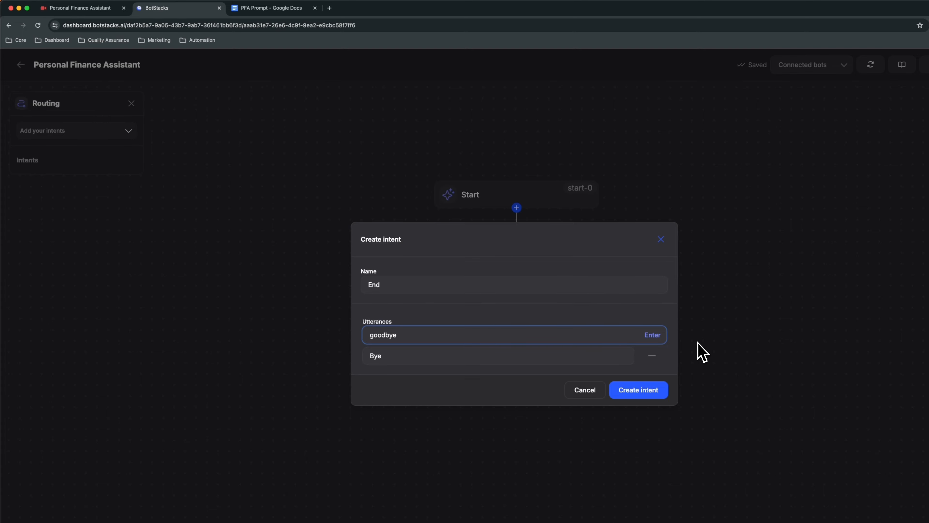
{"action": "left_click", "coordinate": [650, 335]}
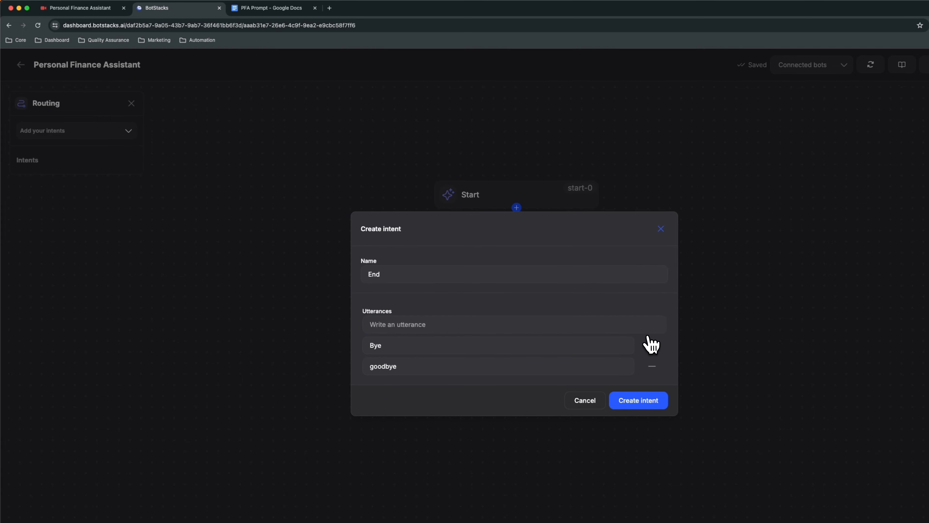
{"action": "left_click", "coordinate": [651, 400]}
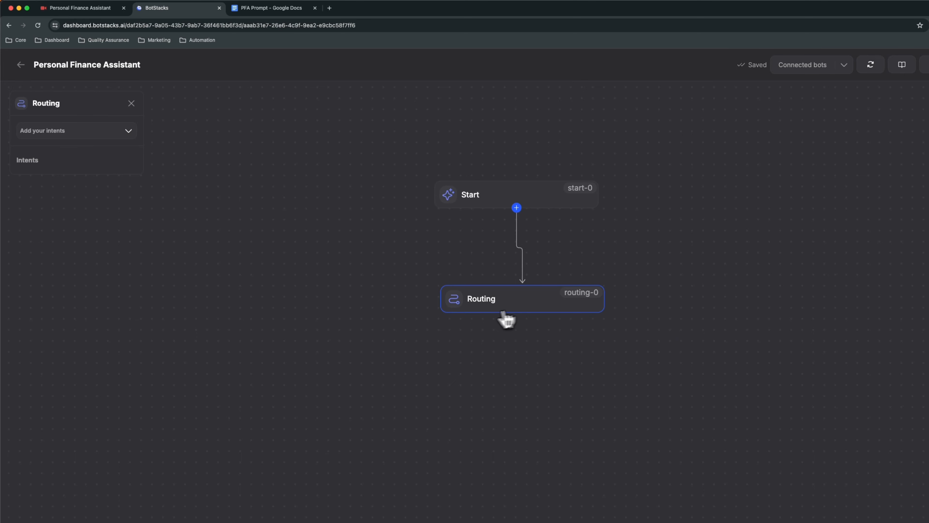
Add the Fallback and End intents to the Routing node.
{"action": "left_click", "coordinate": [103, 131]}
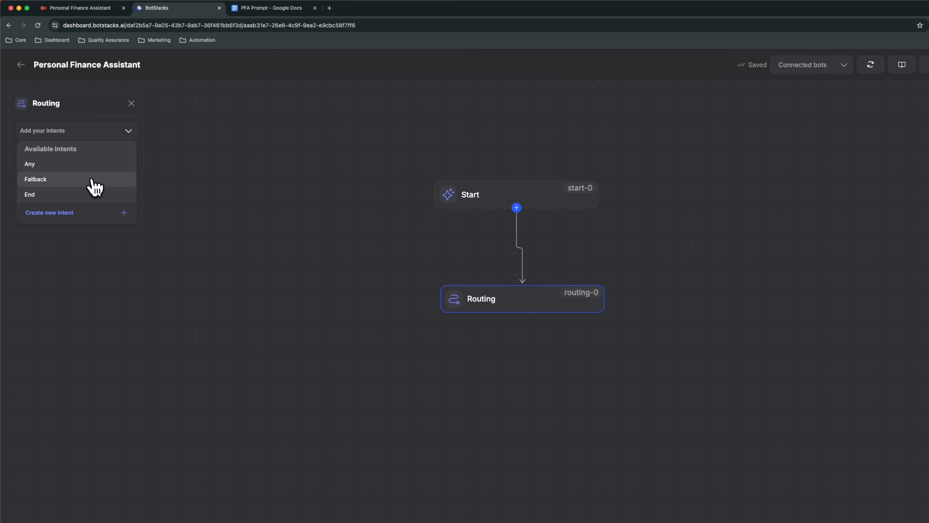
{"action": "left_click", "coordinate": [91, 179]}
{"action": "left_click", "coordinate": [92, 132]}
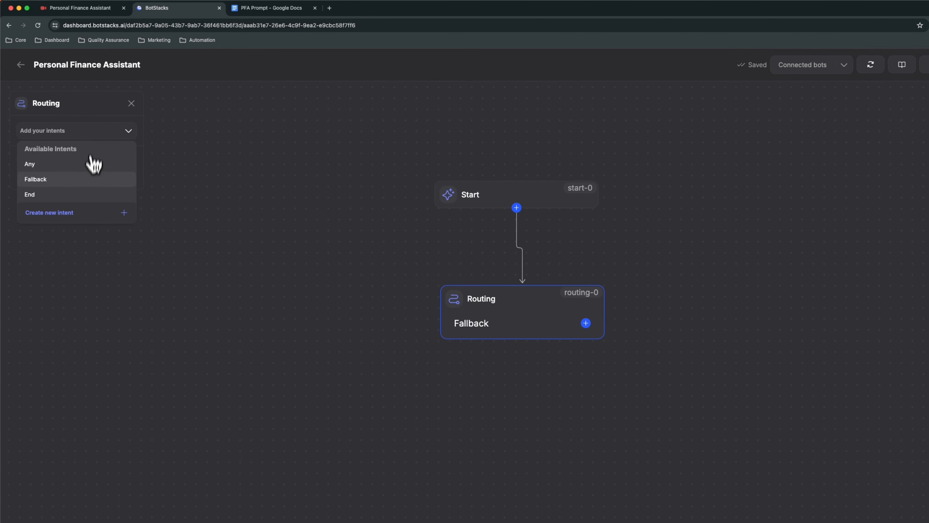
{"action": "left_click", "coordinate": [88, 195]}
{"action": "left_click", "coordinate": [305, 343]}
Add a Text Input node below the Routing node and connect the End intent to it.
{"action": "left_click_drag", "start_coordinate": [531, 437], "coordinate": [375, 394]}
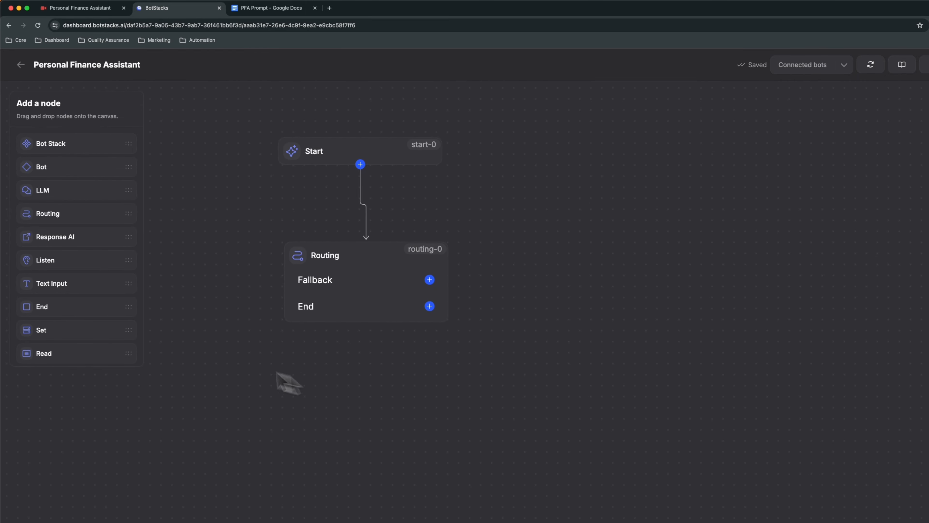
{"action": "left_click_drag", "start_coordinate": [69, 287], "coordinate": [473, 390]}
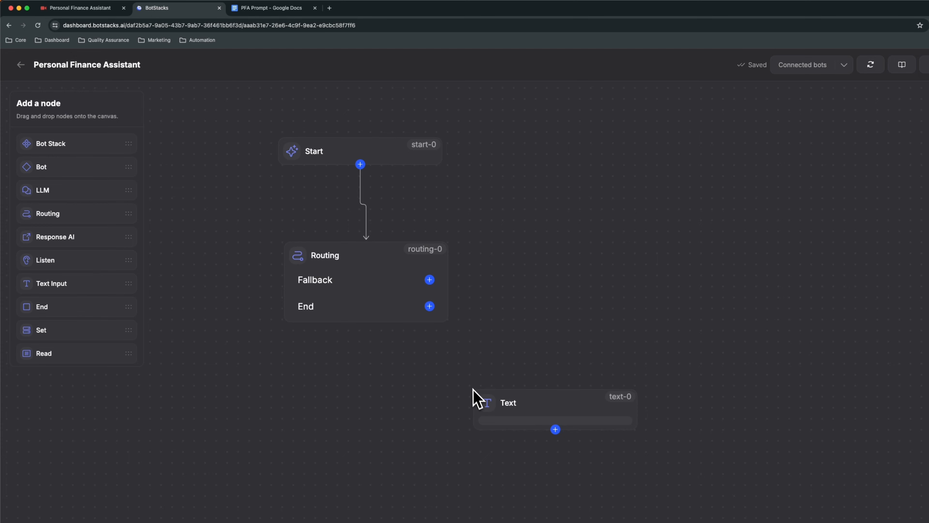
{"action": "left_click_drag", "start_coordinate": [430, 306], "coordinate": [505, 409]}
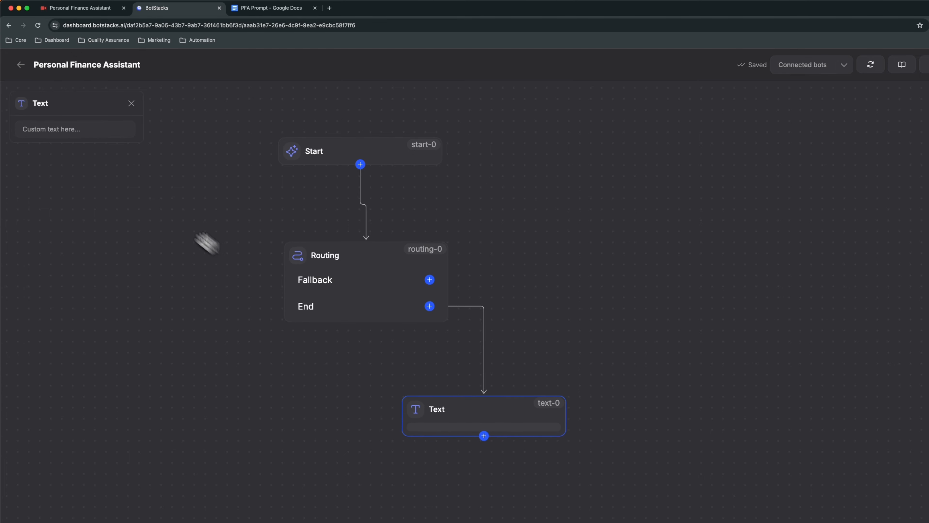
Set the Text node's message to "Goodbye and may your financial journey be paved with prosperous decisions!" and move the node closer to Routing.
{"action": "left_click", "coordinate": [83, 129]}
{"action": "key", "text": "super+v"}
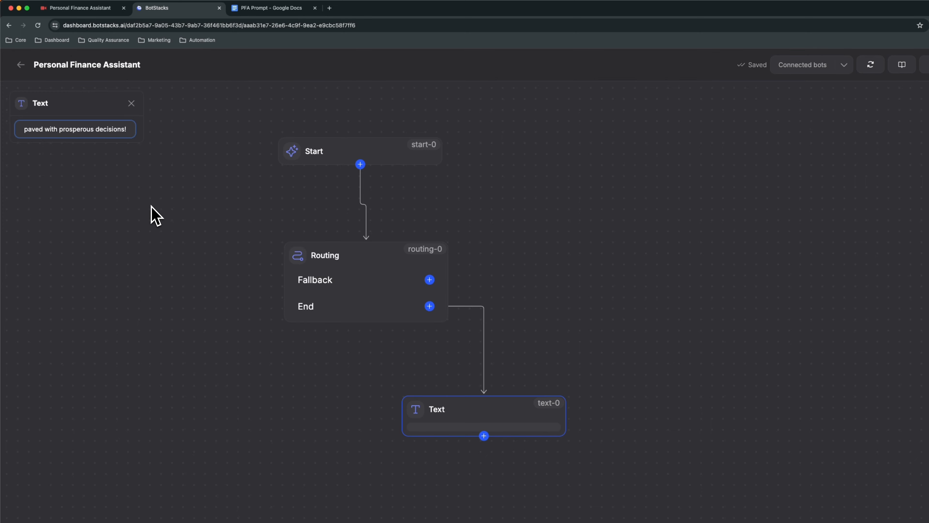
{"action": "left_click", "coordinate": [131, 103]}
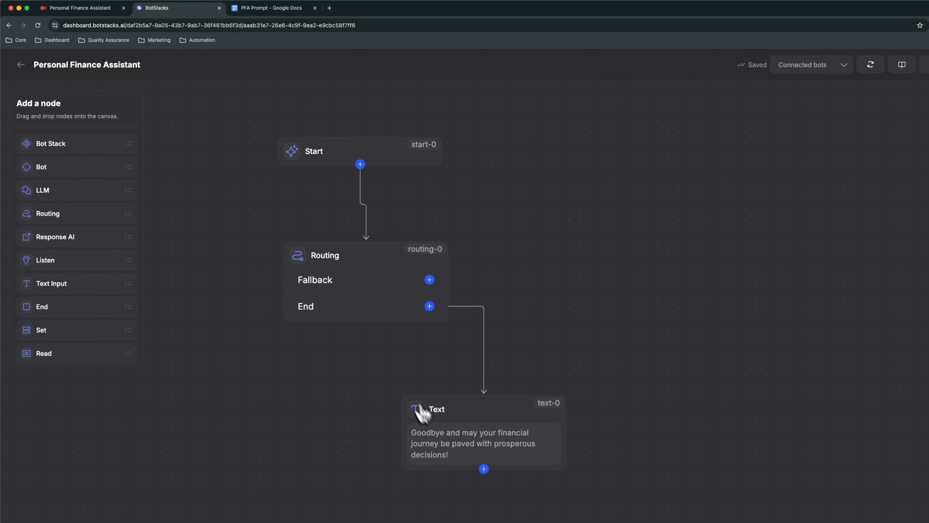
{"action": "left_click_drag", "start_coordinate": [577, 502], "coordinate": [575, 400]}
{"action": "left_click", "coordinate": [514, 312]}
{"action": "left_click_drag", "start_coordinate": [514, 311], "coordinate": [513, 296]}
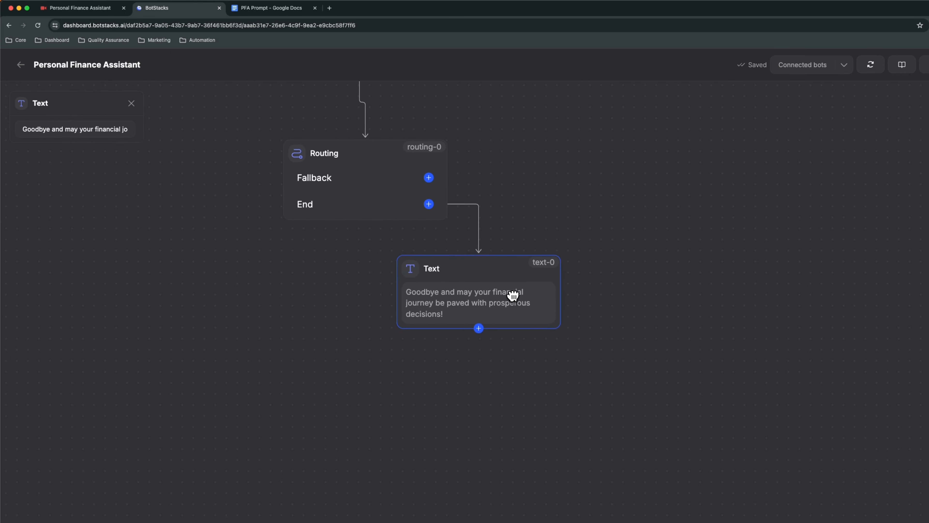
Add a Response AI node, connect the Text node to it and align it directly below.
{"action": "left_click", "coordinate": [585, 390]}
{"action": "left_click_drag", "start_coordinate": [69, 240], "coordinate": [439, 384]}
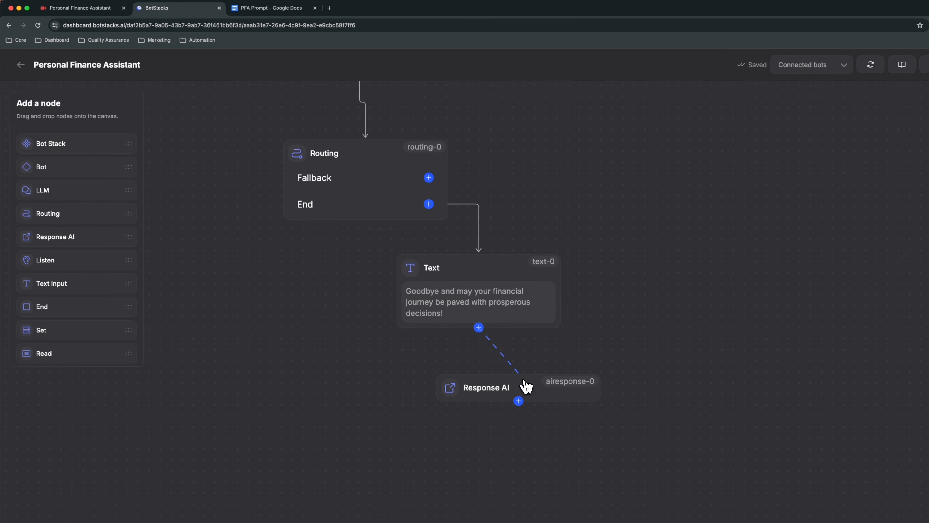
{"action": "left_click_drag", "start_coordinate": [526, 385], "coordinate": [508, 375]}
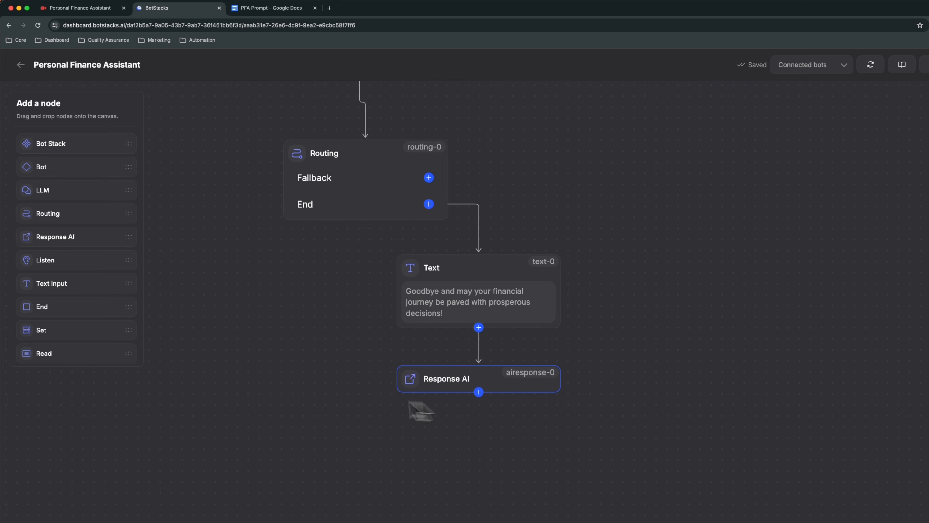
Add an End conversation node below the Response AI node and connect Response AI to it.
{"action": "scroll", "coordinate": [51, 315], "scroll_direction": "down", "scroll_amount": 1}
{"action": "left_click_drag", "start_coordinate": [40, 307], "coordinate": [426, 460]}
{"action": "left_click_drag", "start_coordinate": [513, 468], "coordinate": [500, 466]}
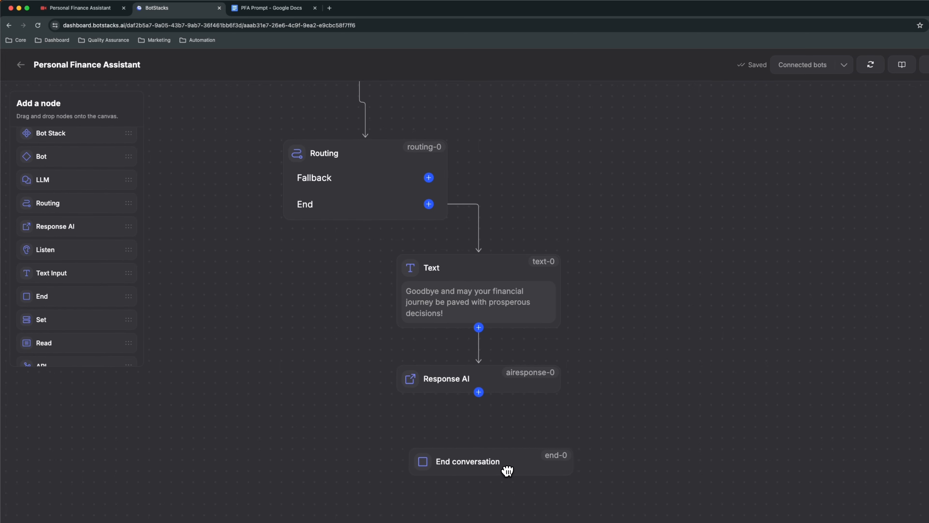
{"action": "left_click_drag", "start_coordinate": [479, 393], "coordinate": [506, 461]}
Add an LLM node beside the Text node and connect the Routing node's Fallback intent to it.
{"action": "scroll", "coordinate": [584, 362], "scroll_direction": "up", "scroll_amount": 5}
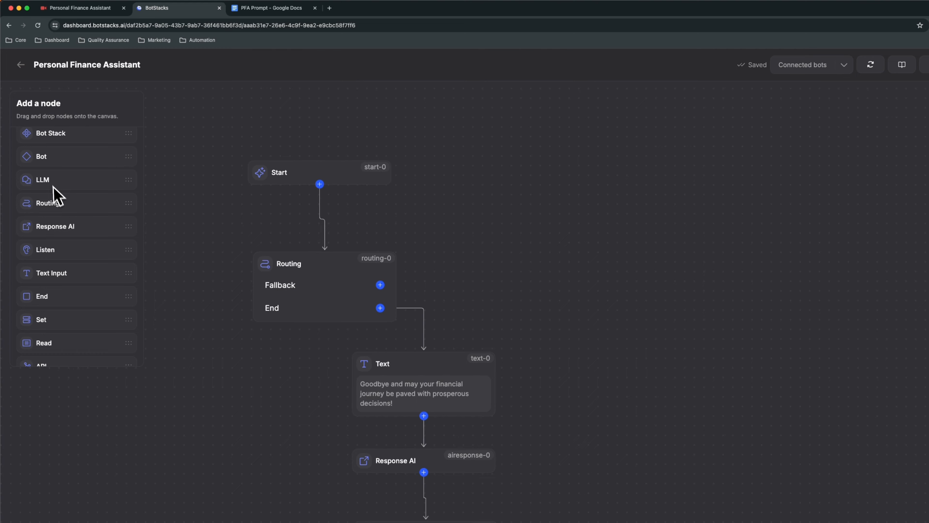
{"action": "left_click_drag", "start_coordinate": [54, 183], "coordinate": [573, 328]}
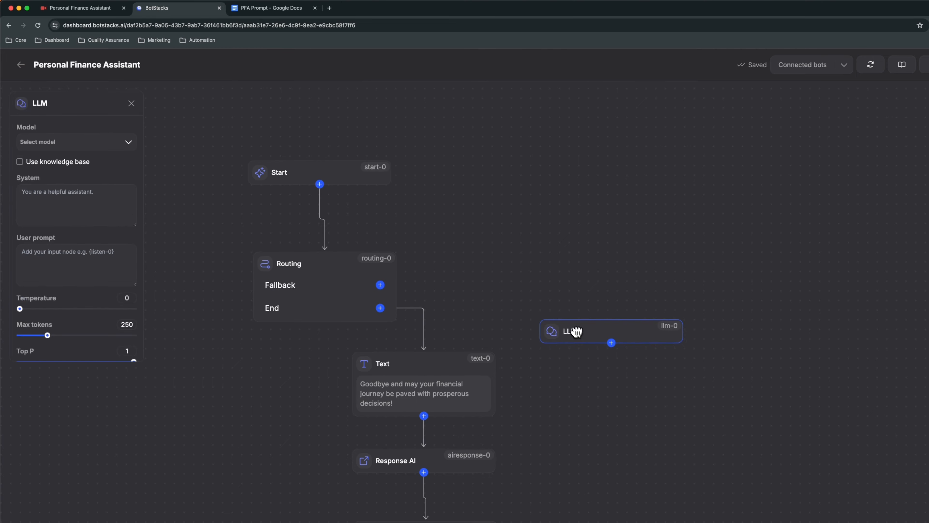
{"action": "left_click_drag", "start_coordinate": [381, 285], "coordinate": [601, 360]}
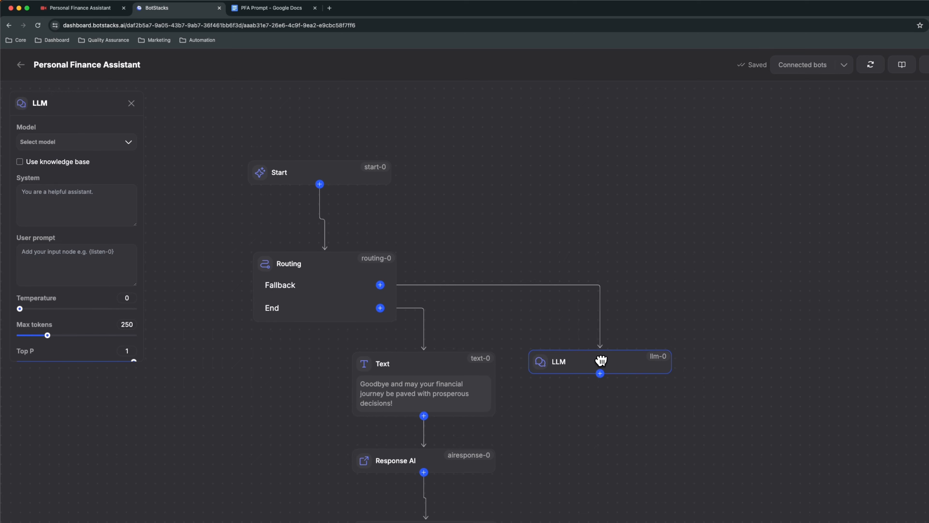
{"action": "left_click", "coordinate": [657, 322]}
Add a Read node above the LLM node and set its variable to chat_history.
{"action": "scroll", "coordinate": [53, 292], "scroll_direction": "down", "scroll_amount": 2}
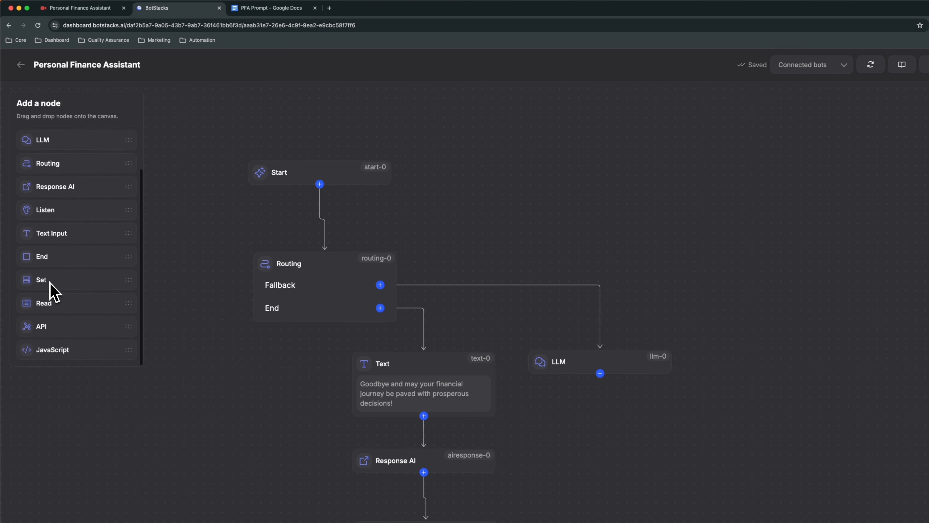
{"action": "left_click_drag", "start_coordinate": [43, 305], "coordinate": [624, 255]}
{"action": "left_click", "coordinate": [718, 240]}
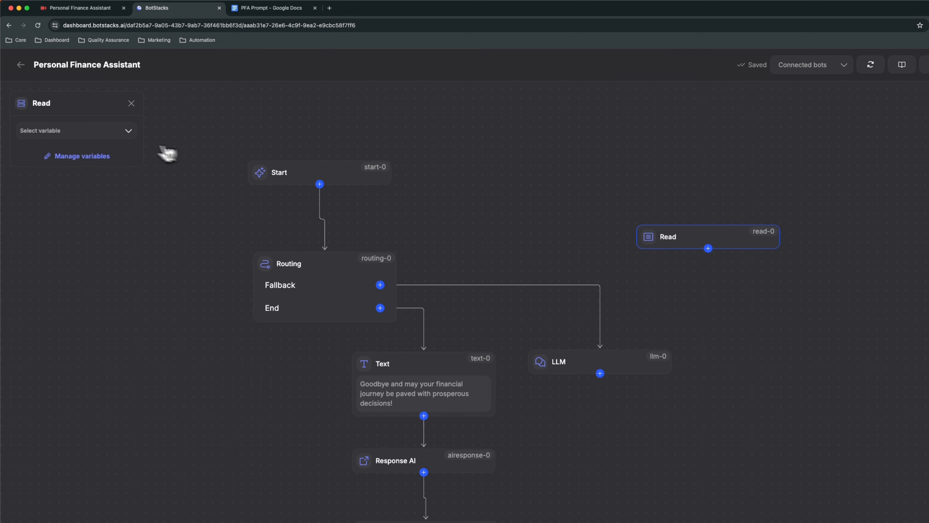
{"action": "left_click", "coordinate": [118, 137]}
{"action": "left_click", "coordinate": [92, 166]}
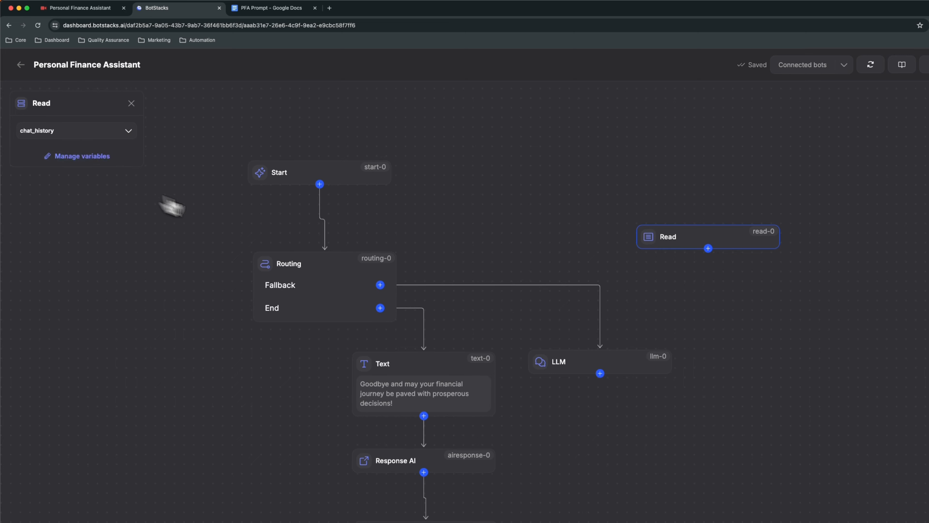
Connect the Read node to the LLM node and align it directly above.
{"action": "left_click_drag", "start_coordinate": [667, 240], "coordinate": [646, 219]}
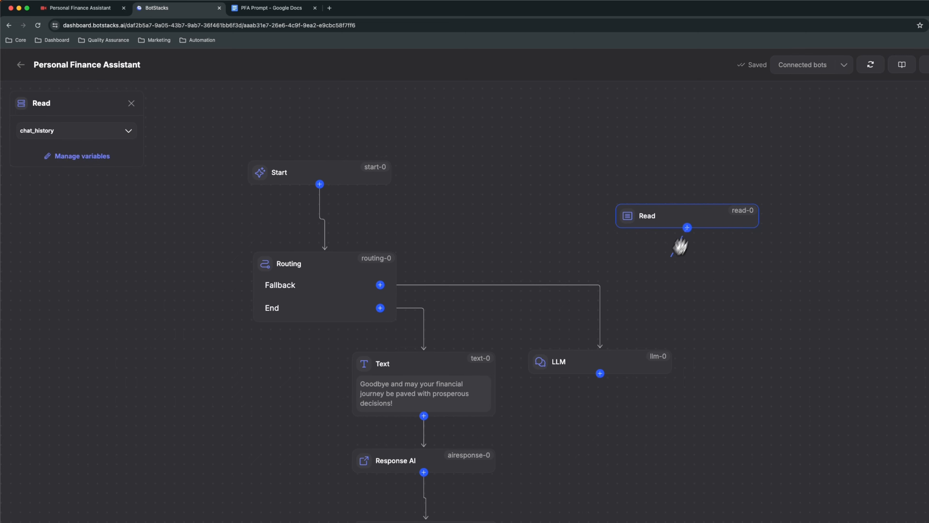
{"action": "left_click_drag", "start_coordinate": [681, 246], "coordinate": [601, 347]}
{"action": "left_click_drag", "start_coordinate": [708, 217], "coordinate": [618, 201]}
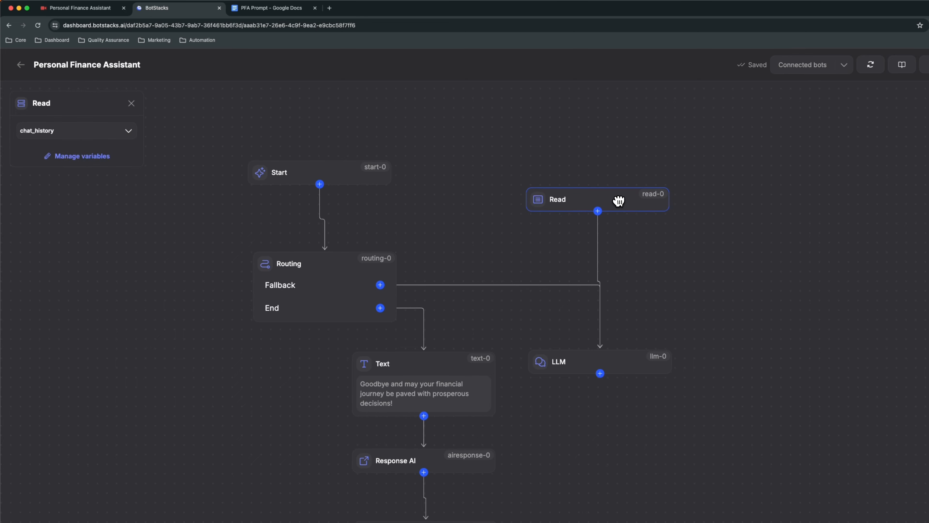
{"action": "scroll", "coordinate": [637, 392], "scroll_direction": "down", "scroll_amount": 3}
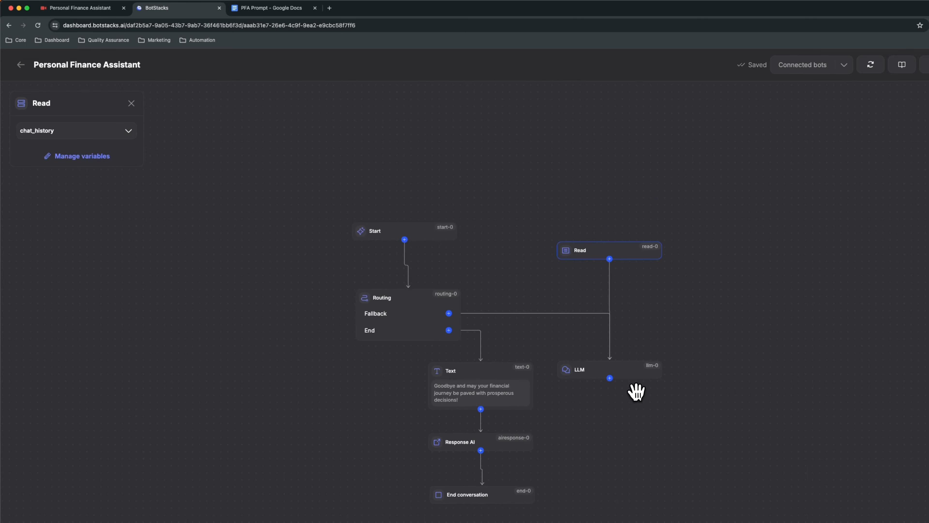
Add a Response AI node below the LLM node and connect the LLM node to it.
{"action": "left_click_drag", "start_coordinate": [627, 438], "coordinate": [608, 383]}
{"action": "scroll", "coordinate": [575, 369], "scroll_direction": "up", "scroll_amount": 1}
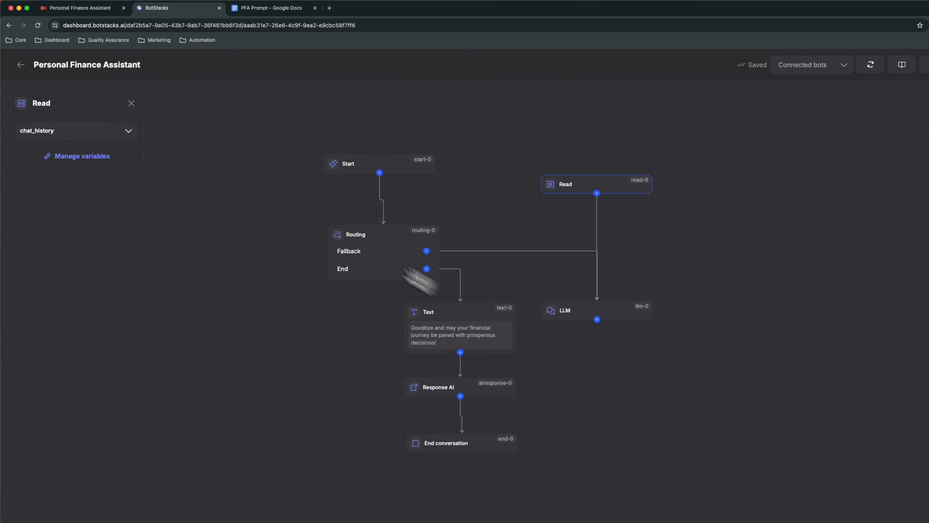
{"action": "left_click", "coordinate": [209, 165]}
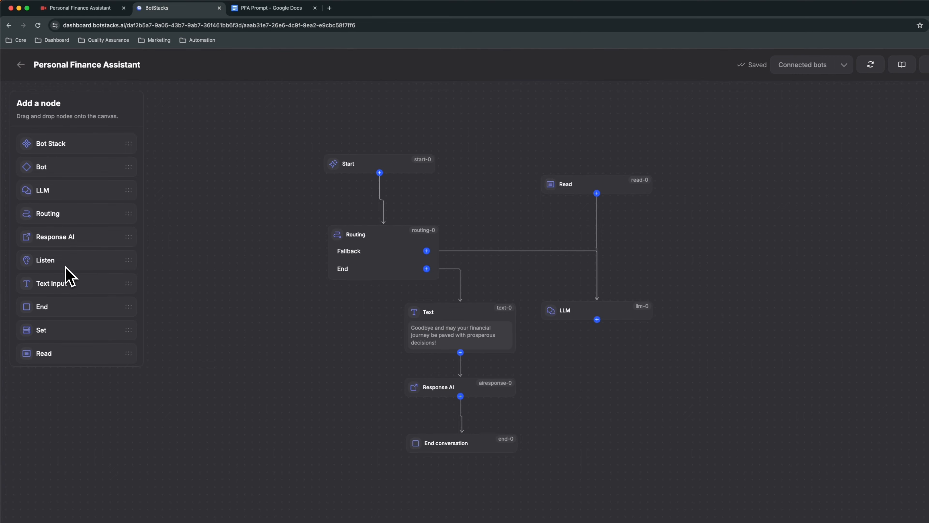
{"action": "scroll", "coordinate": [64, 256], "scroll_direction": "down", "scroll_amount": 1}
{"action": "left_click_drag", "start_coordinate": [64, 216], "coordinate": [616, 380]}
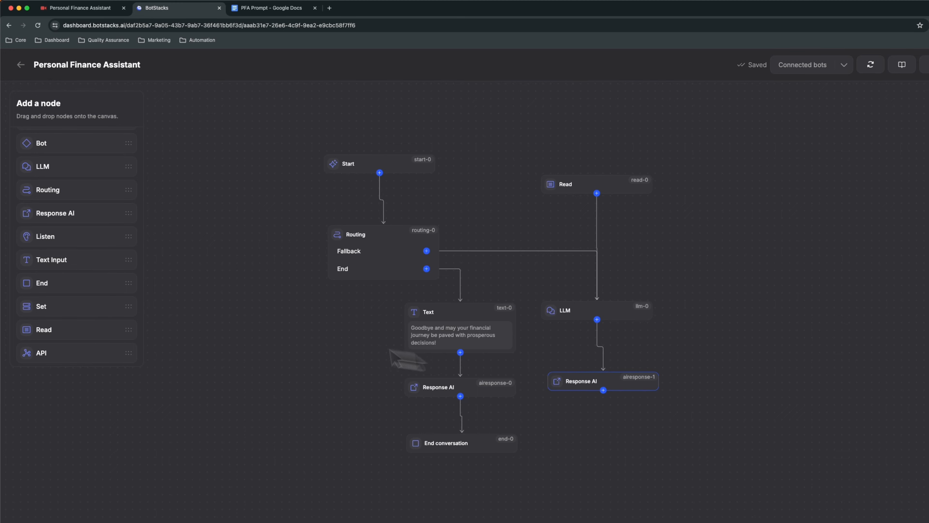
Add a Listen node to the right of the flow, linked from the new Response AI node and back to the Routing node.
{"action": "left_click_drag", "start_coordinate": [62, 238], "coordinate": [406, 262]}
{"action": "left_click_drag", "start_coordinate": [625, 492], "coordinate": [772, 285]}
{"action": "scroll", "coordinate": [663, 382], "scroll_direction": "up", "scroll_amount": 2}
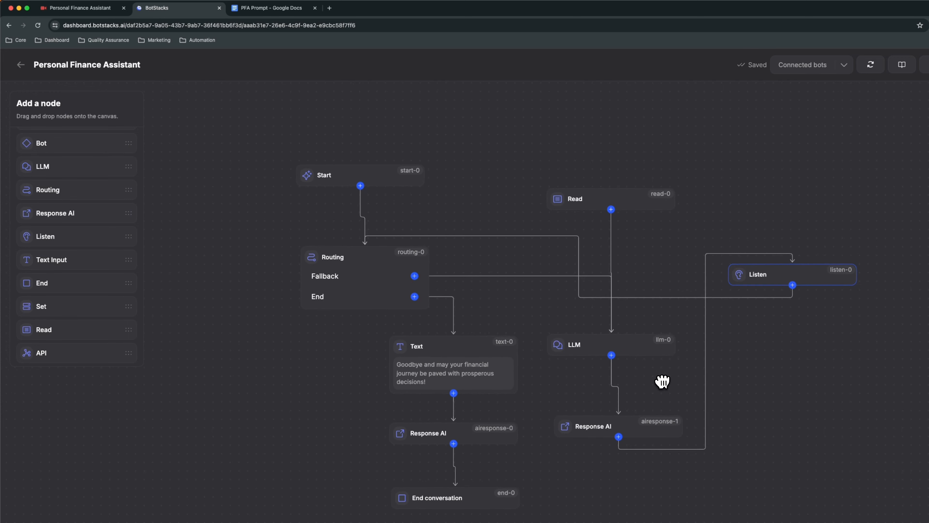
{"action": "left_click_drag", "start_coordinate": [632, 425], "coordinate": [648, 419]}
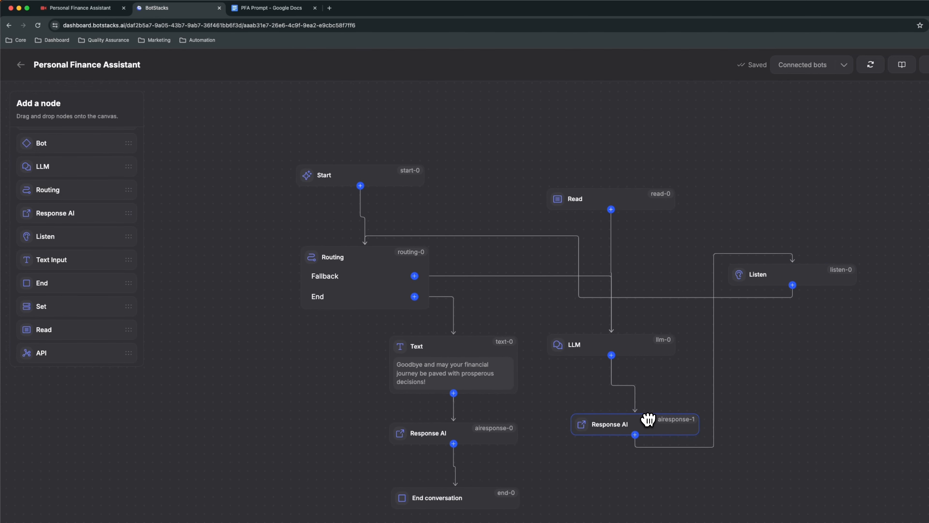
Set the LLM node's model to gpt-4.
{"action": "left_click", "coordinate": [629, 204]}
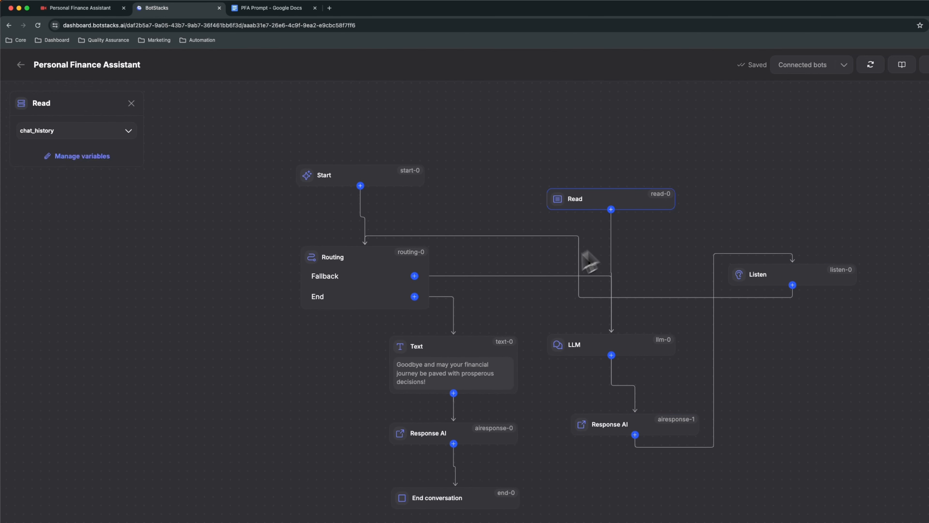
{"action": "left_click", "coordinate": [630, 286]}
{"action": "left_click", "coordinate": [624, 342]}
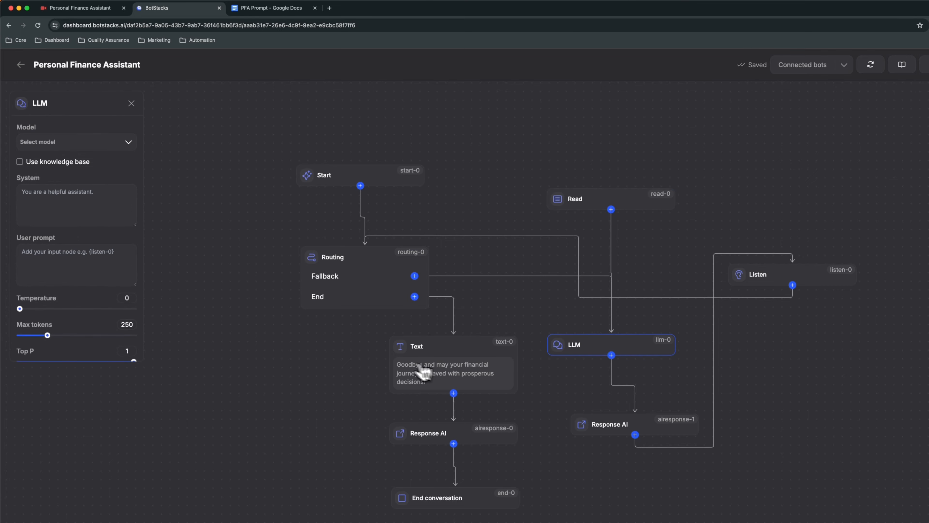
{"action": "left_click", "coordinate": [85, 143]}
{"action": "left_click", "coordinate": [84, 160]}
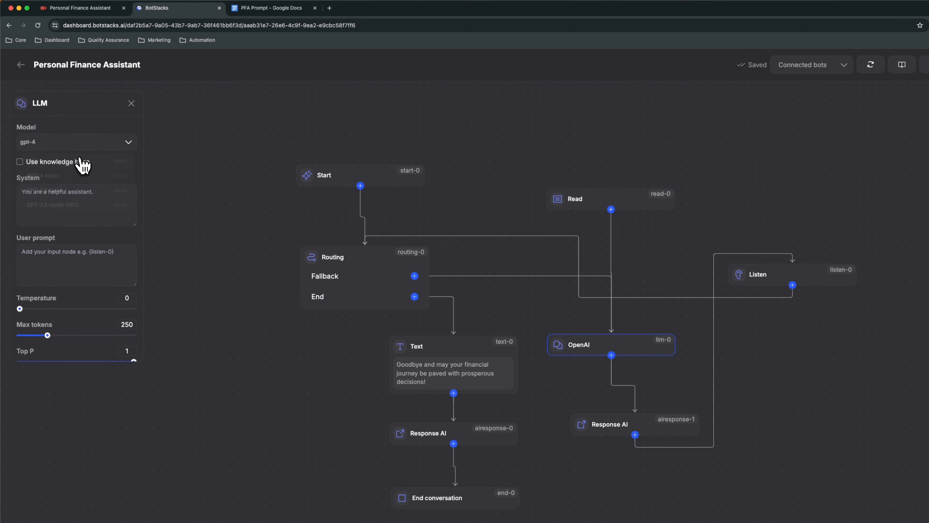
Copy the full prompt text from the PFA Prompt Google Doc into the LLM node's System field in BotStacks.
{"action": "left_click", "coordinate": [75, 193]}
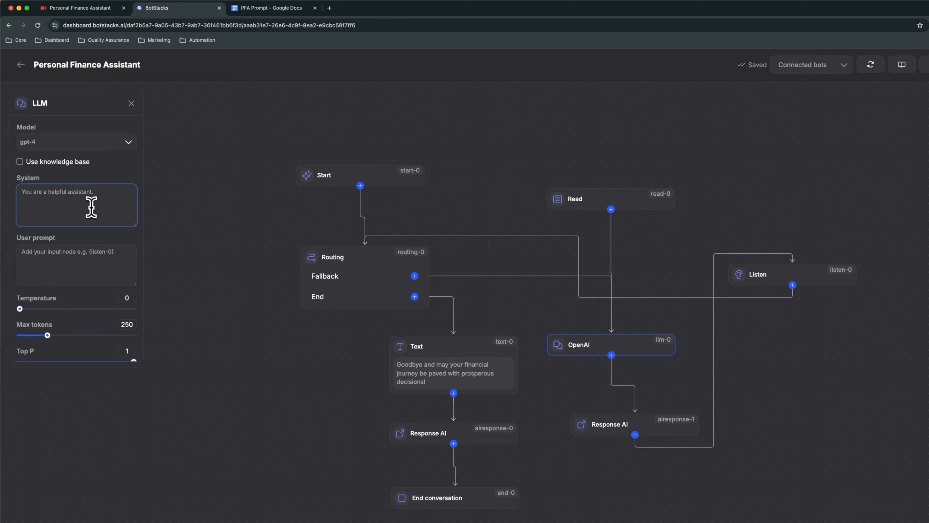
{"action": "left_click", "coordinate": [271, 9]}
{"action": "left_click_drag", "start_coordinate": [603, 413], "coordinate": [236, 201]}
{"action": "right_click", "coordinate": [365, 223]}
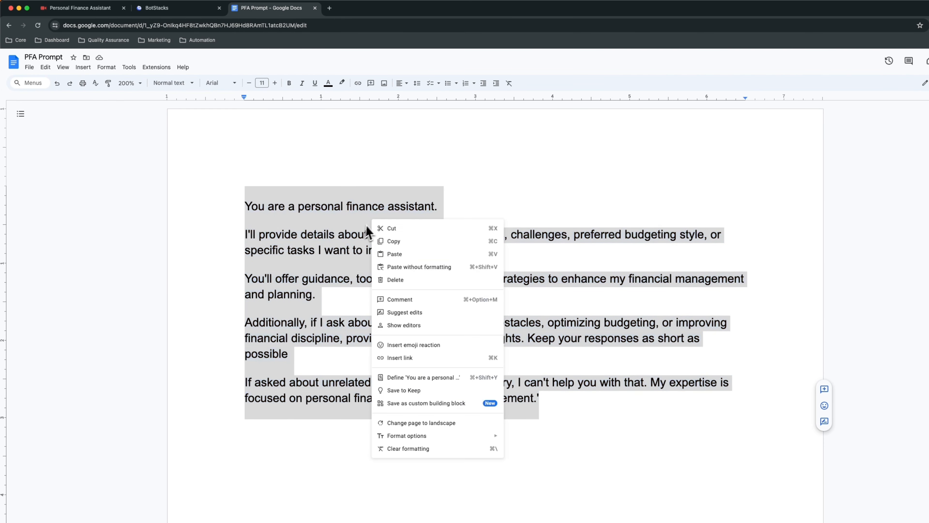
{"action": "left_click", "coordinate": [393, 241]}
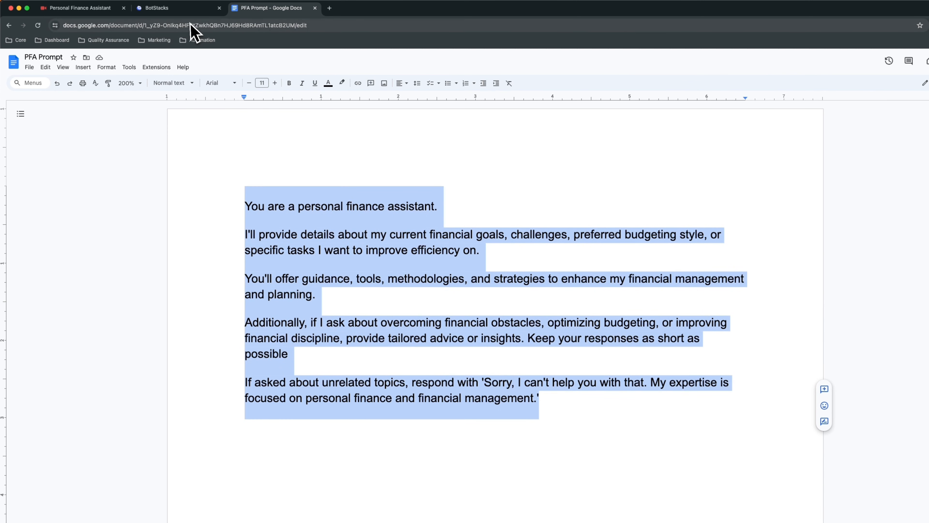
{"action": "left_click", "coordinate": [184, 11]}
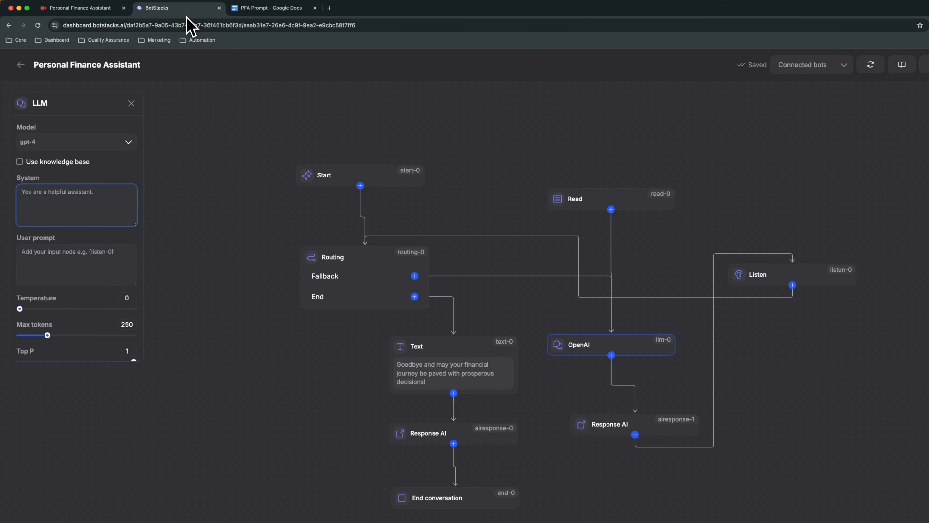
{"action": "right_click", "coordinate": [74, 195]}
{"action": "left_click", "coordinate": [109, 251]}
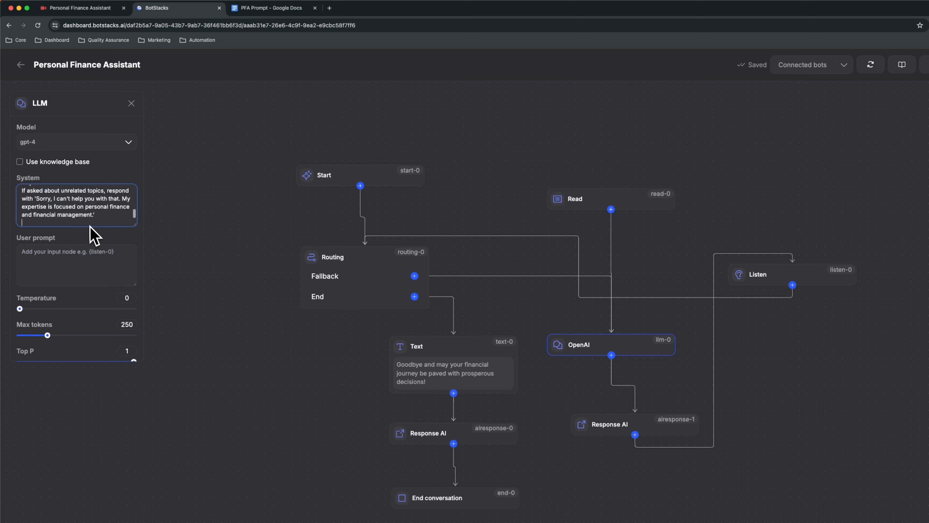
Append {read-0} below the LLM node's System prompt and set its User prompt to {routing-0}.
{"action": "key", "text": "Return"}
{"action": "key", "text": "Return"}
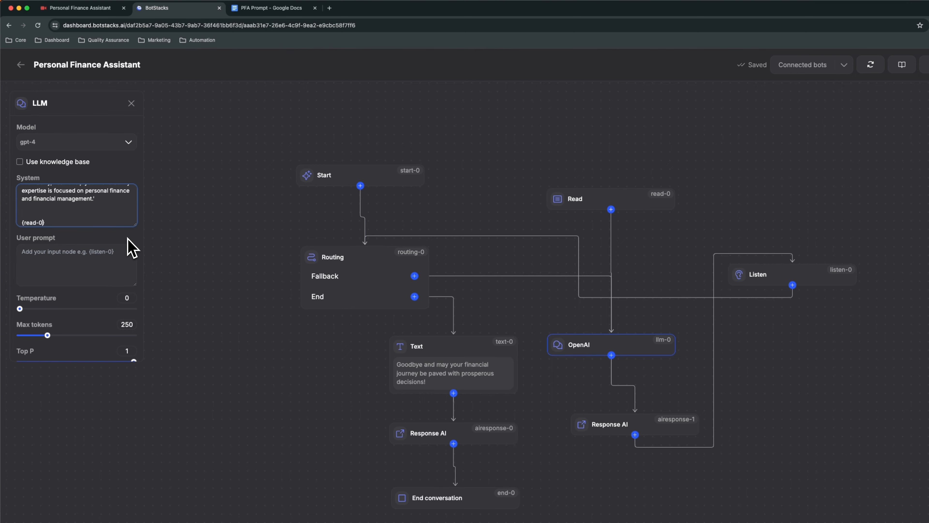
{"action": "left_click", "coordinate": [55, 253]}
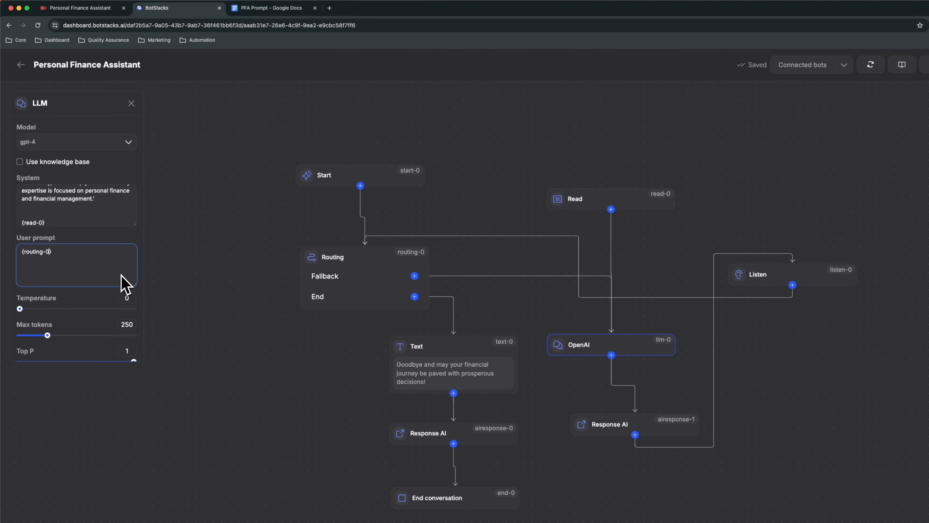
{"action": "left_click_drag", "start_coordinate": [47, 335], "coordinate": [113, 309]}
{"action": "left_click", "coordinate": [198, 322]}
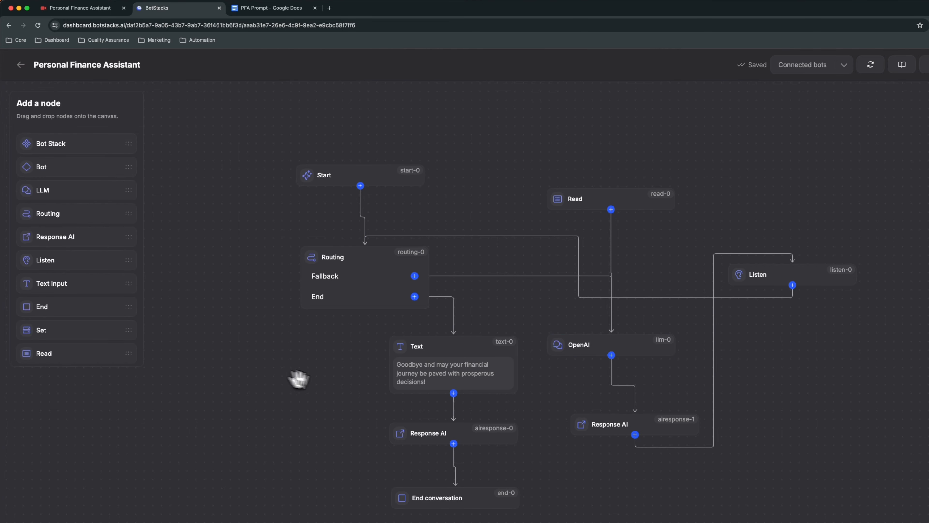
Run the flow in the Sandbox and send the message "Hey".
{"action": "left_click_drag", "start_coordinate": [520, 411], "coordinate": [429, 382]}
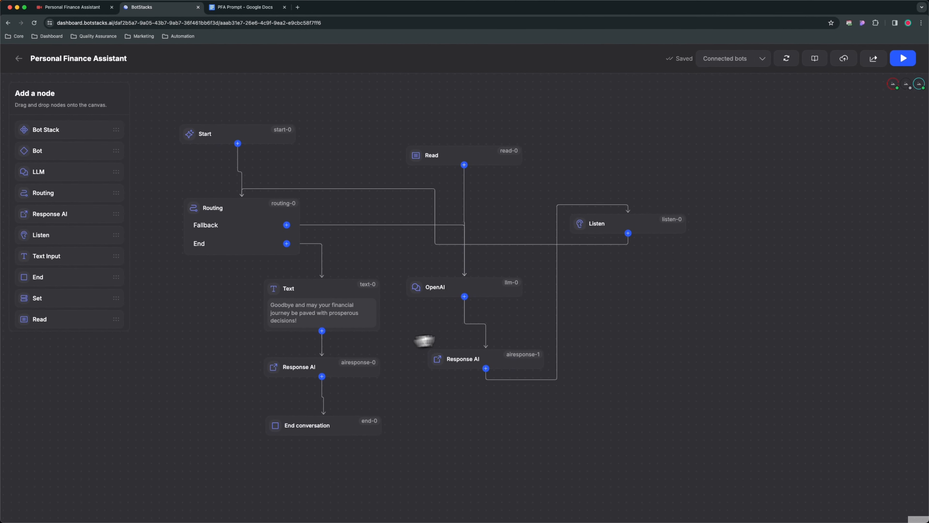
{"action": "left_click", "coordinate": [904, 59]}
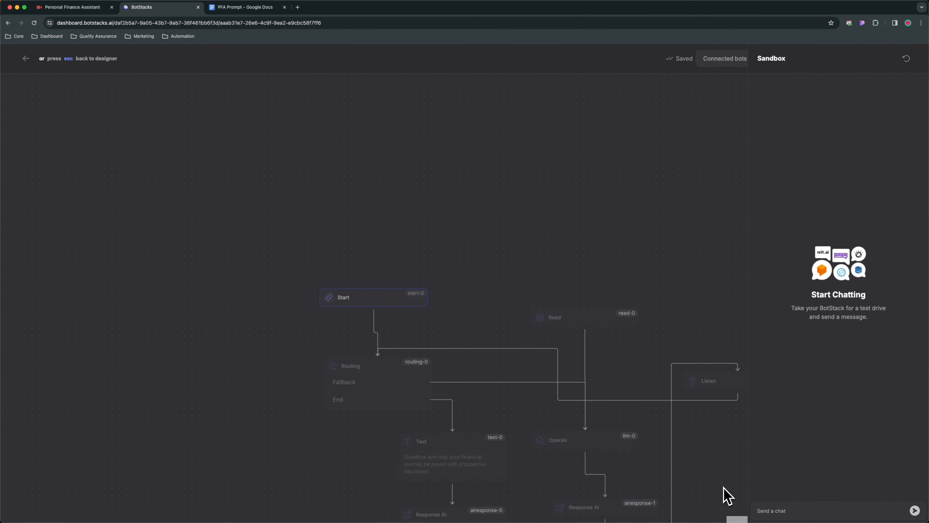
{"action": "type", "text": "Hey"}
{"action": "key", "text": "Return"}
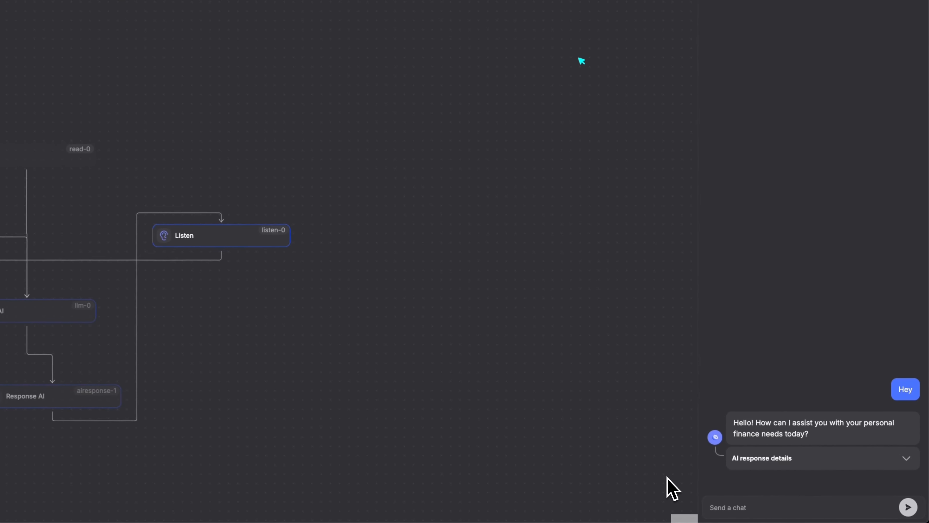
Send "I want to save 20% of my monhly income but i am not able to do it, could you please provide some actionable guidance".
{"action": "type", "text": "I want "}
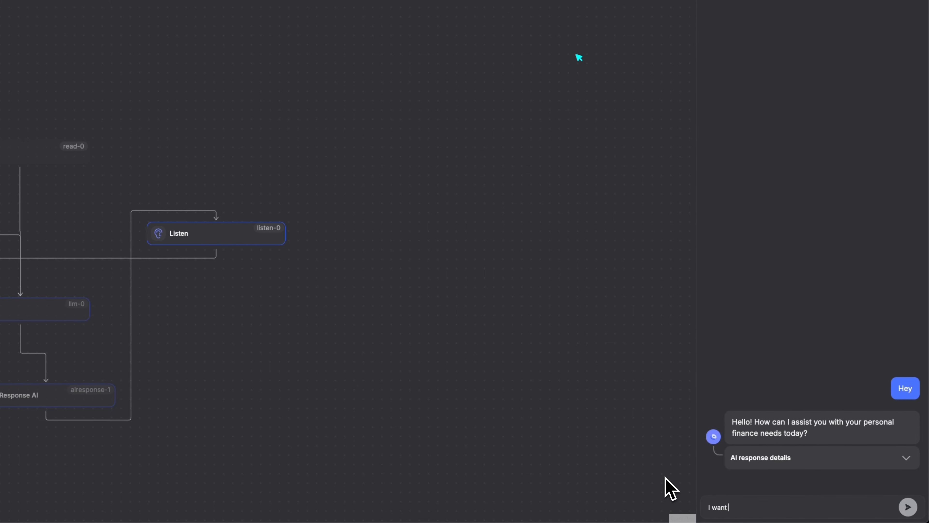
{"action": "type", "text": "to save 20% of my monhtly"}
{"action": "key", "text": "BackSpace"}
{"action": "key", "text": "BackSpace"}
{"action": "key", "text": "BackSpace"}
{"action": "type", "text": "ly income but "}
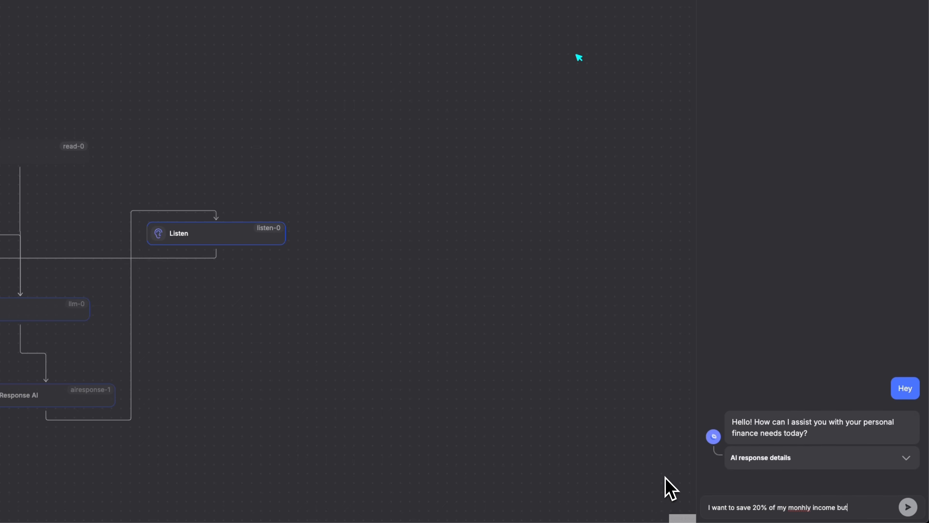
{"action": "type", "text": "i am not able to do it,"}
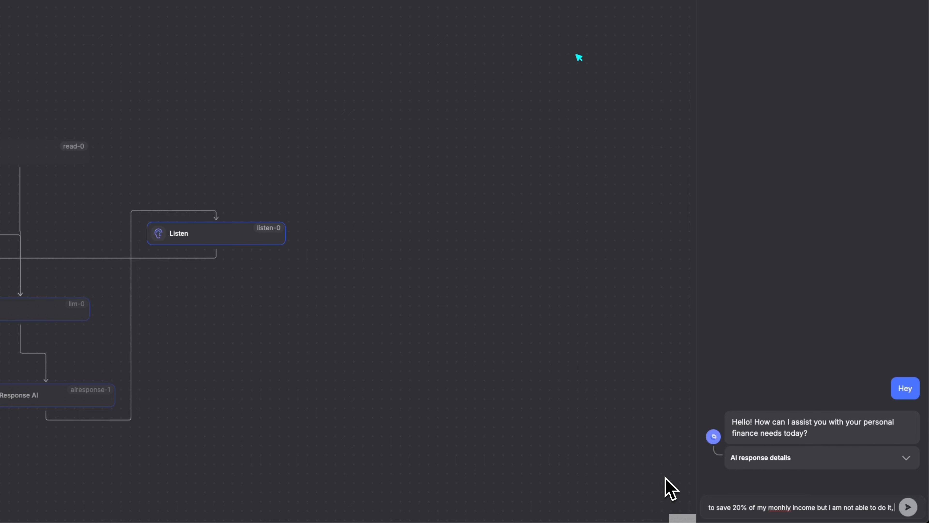
{"action": "type", "text": " could yo"}
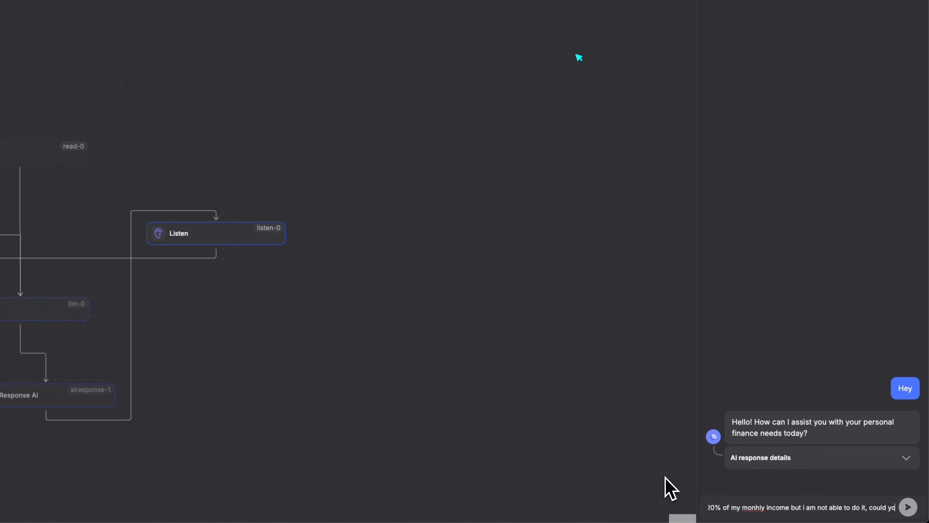
{"action": "type", "text": "u p"}
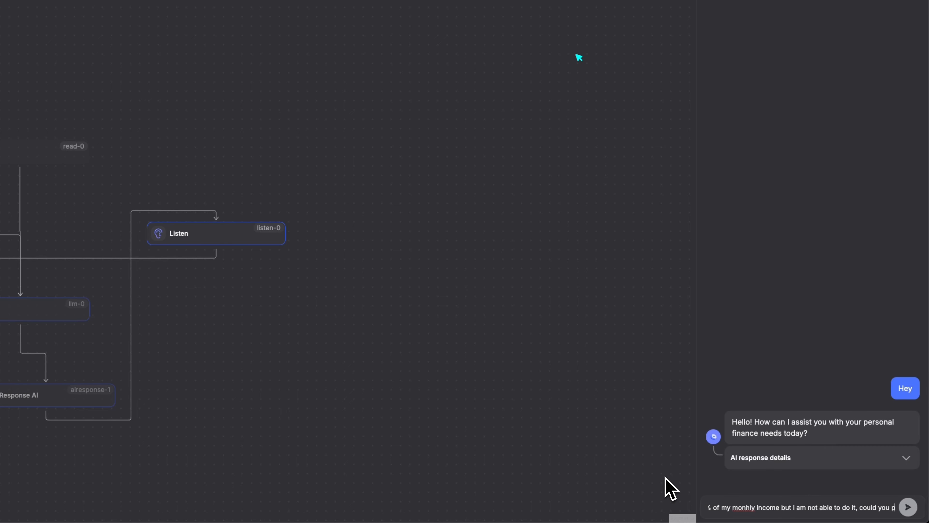
{"action": "type", "text": "lease provide some actionable gui"}
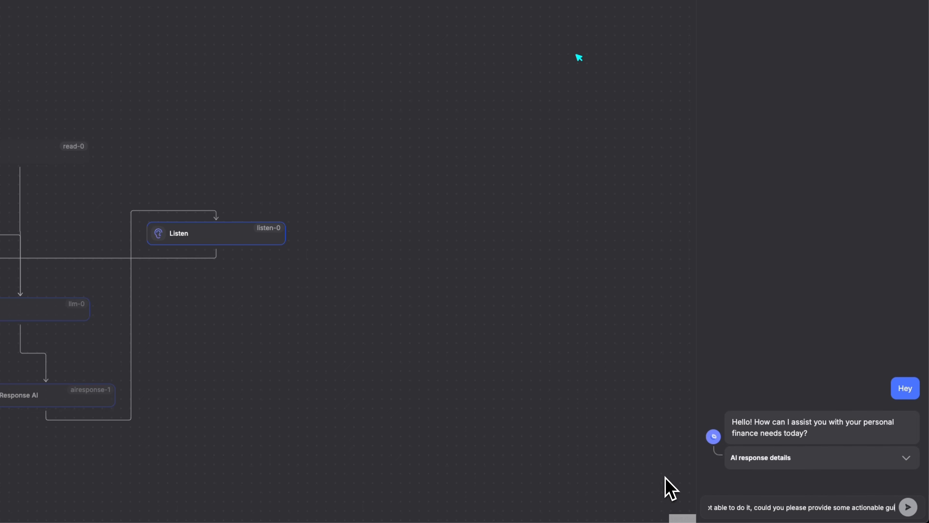
{"action": "type", "text": "dance"}
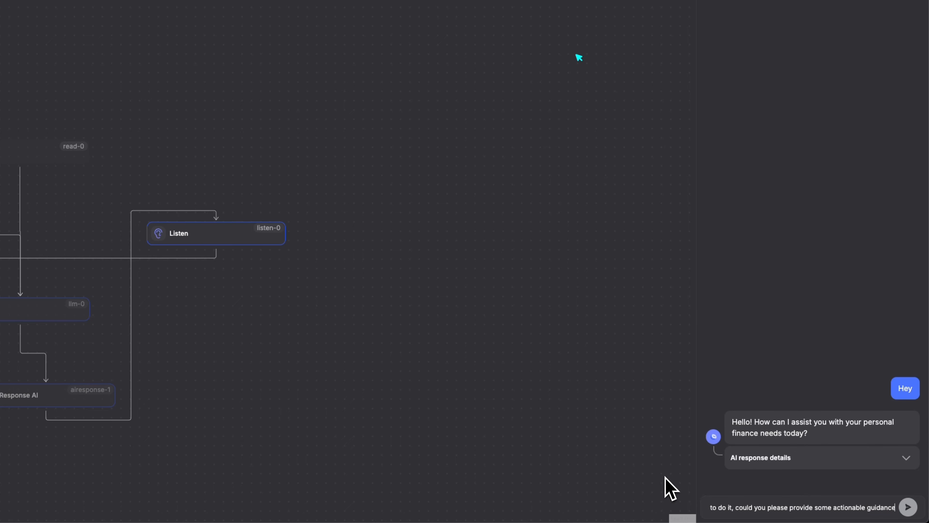
{"action": "key", "text": "Return"}
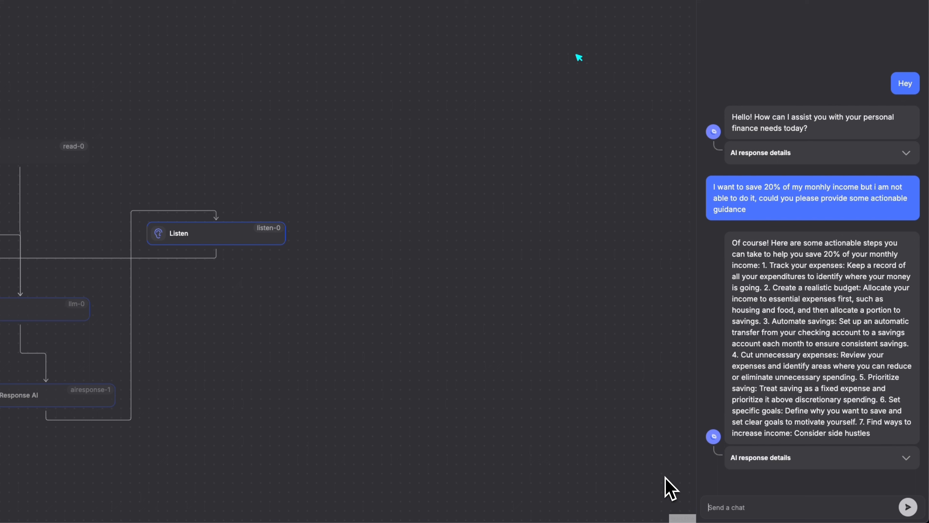
Send the follow-up question "should I create a seperate bank account for this?" in the Sandbox chat.
{"action": "type", "text": "shio"}
{"action": "type", "text": "ould "}
{"action": "type", "text": "I creat"}
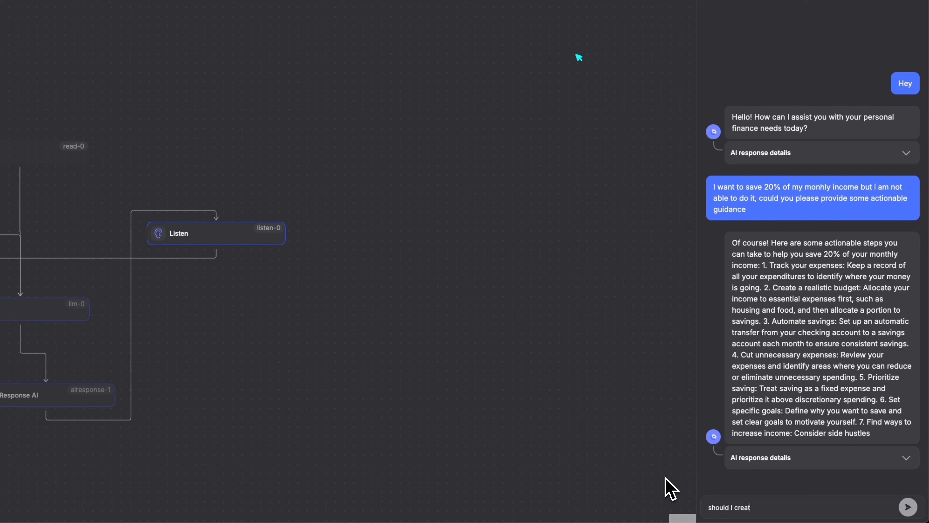
{"action": "type", "text": "e a seperate bank account for this?"}
{"action": "key", "text": "Return"}
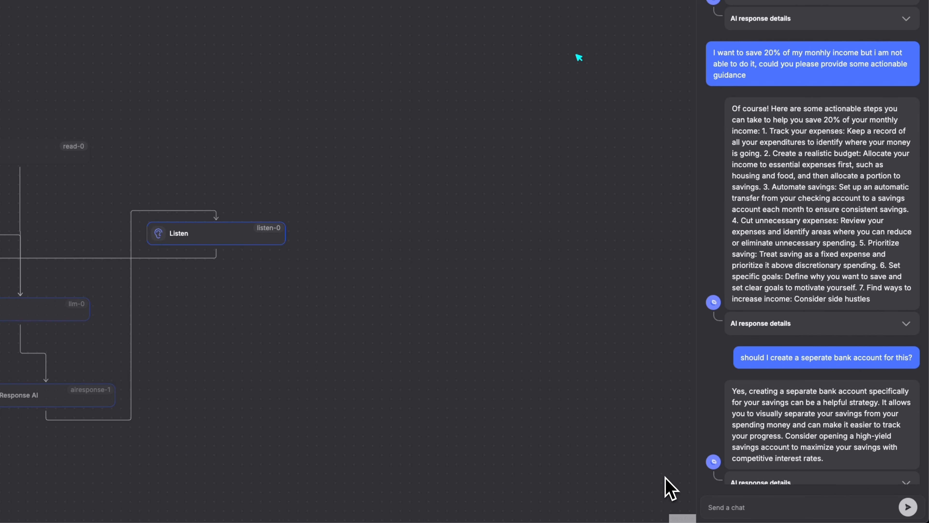
Send "Okay" in the Sandbox chat to test the goodbye ending and view the bot's reply.
{"action": "type", "text": "okay"}
{"action": "key", "text": "Return"}
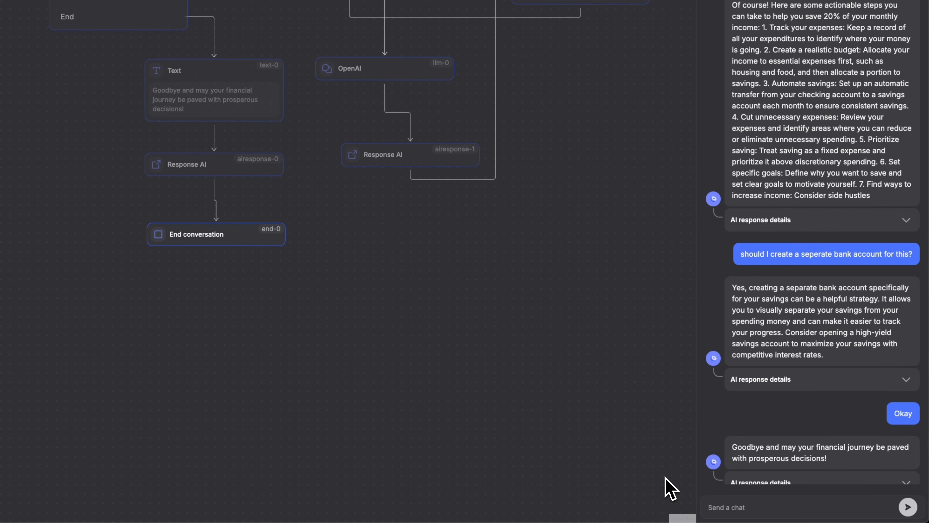
{"action": "scroll", "coordinate": [854, 436], "scroll_direction": "down", "scroll_amount": 2}
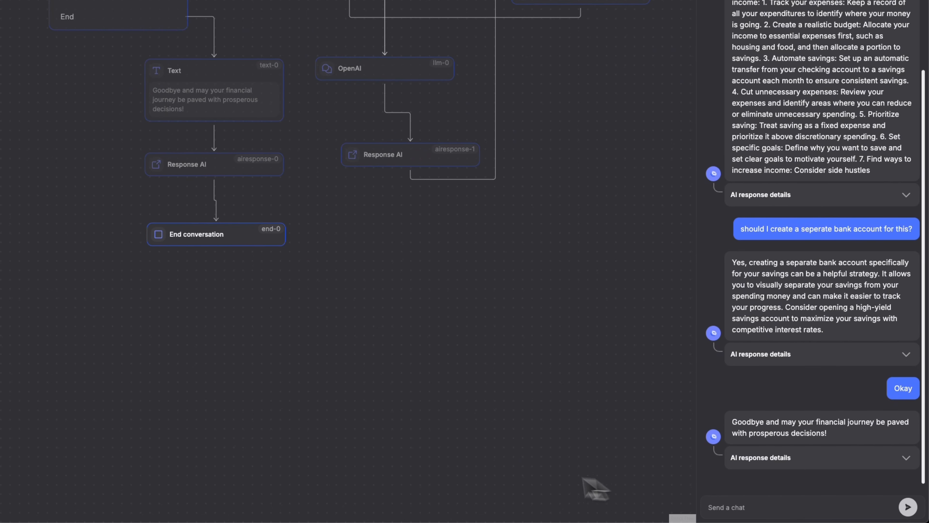